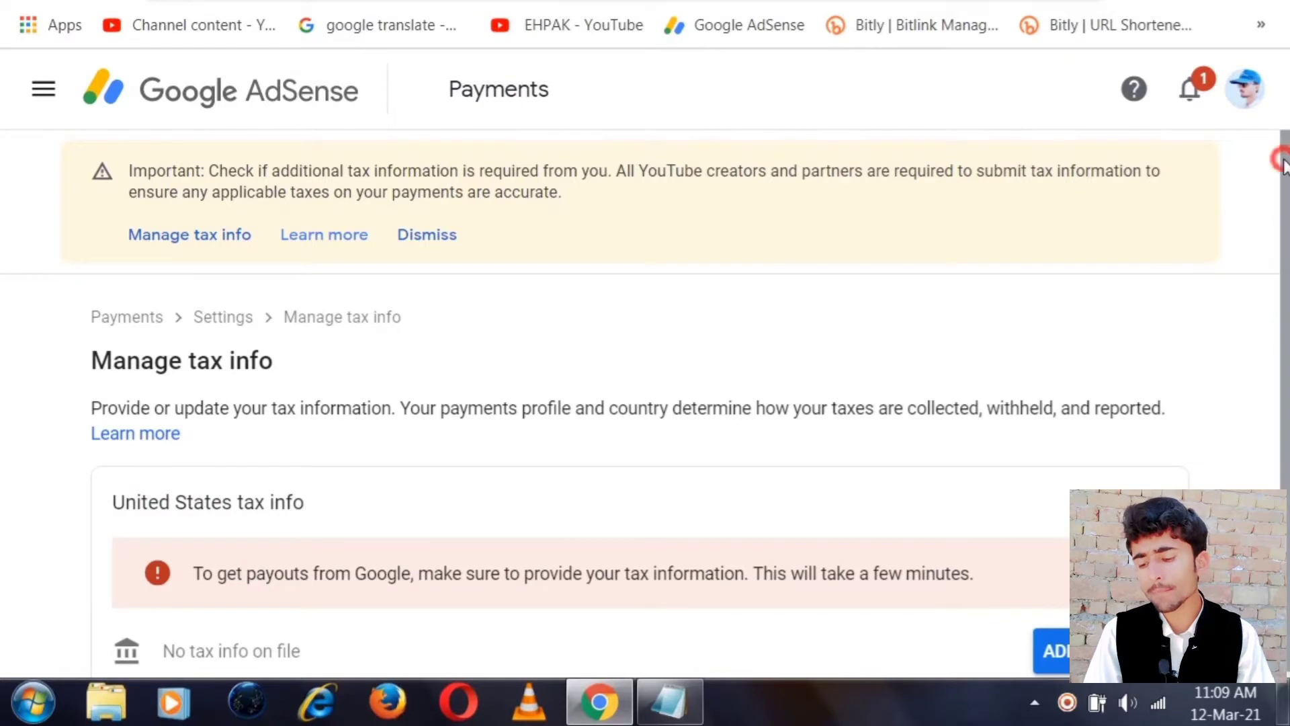
Scroll the Manage tax info page to the empty United States tax info section
left_click_drag(1280, 157, 1279, 196)
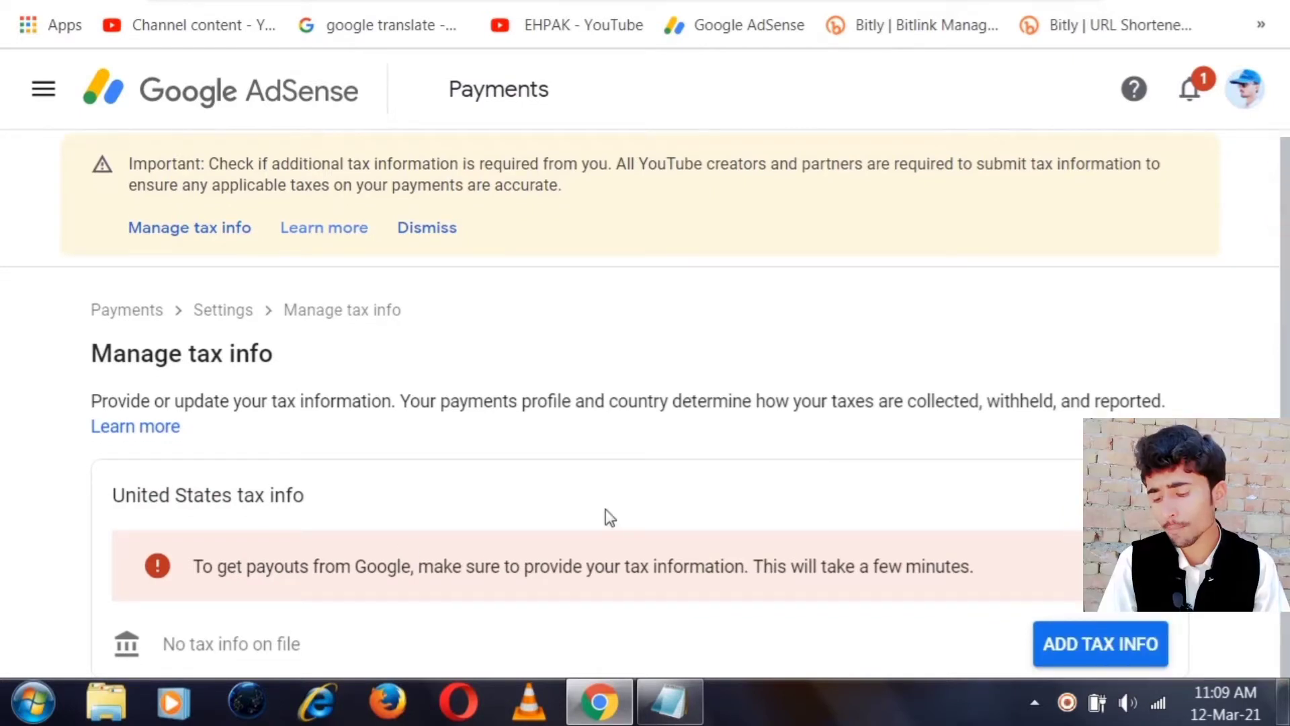
Start adding United States tax info and re-enter the account password to verify
left_click(1089, 648)
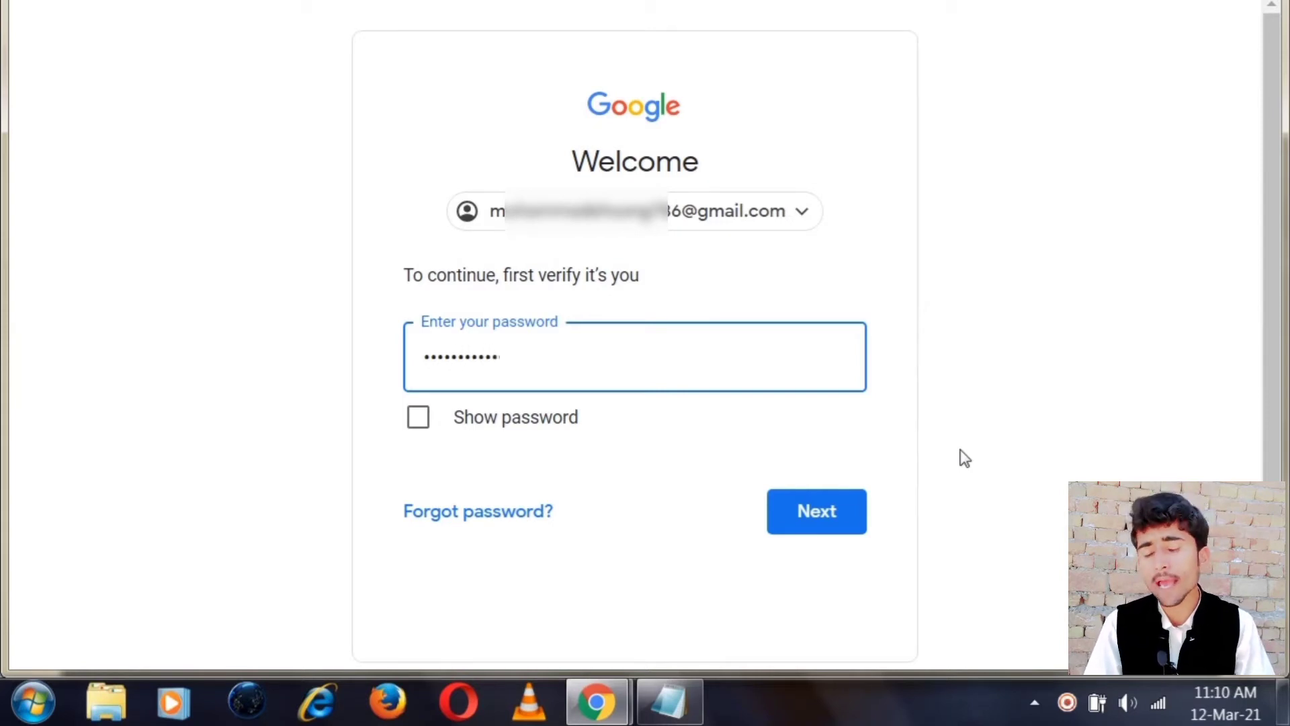
key("ctrl+v")
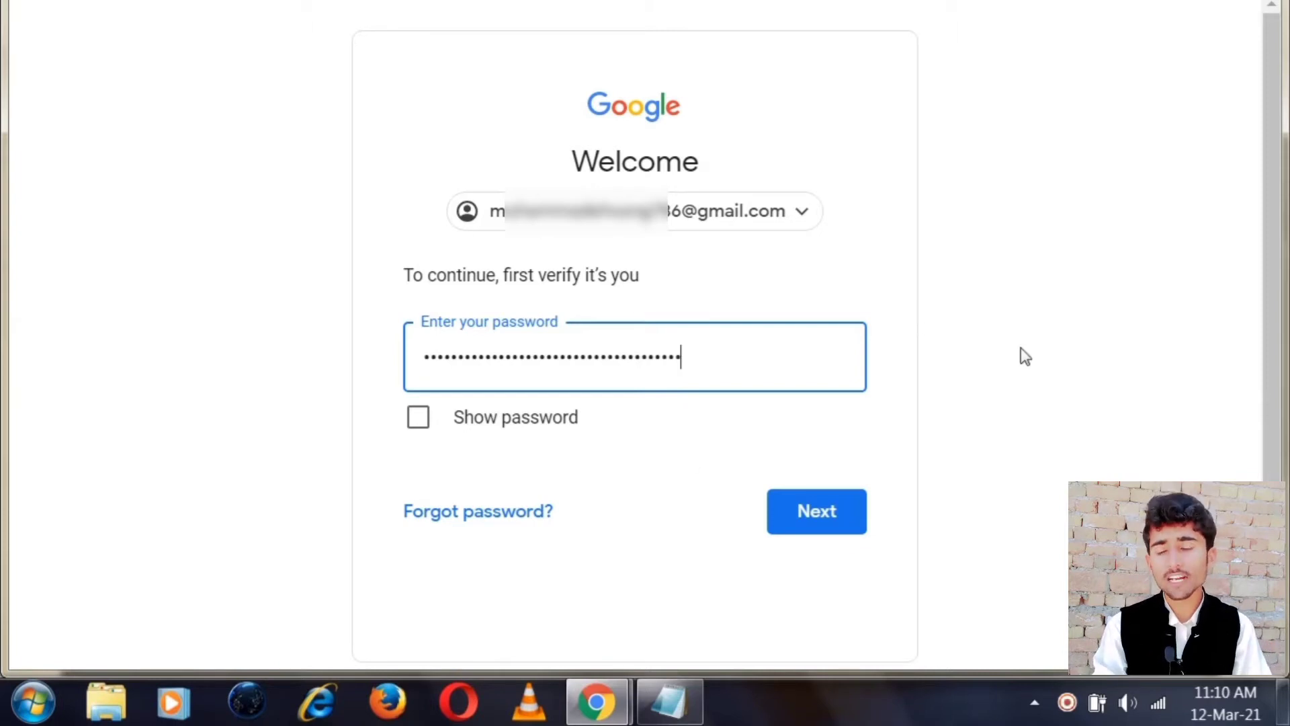
left_click(821, 514)
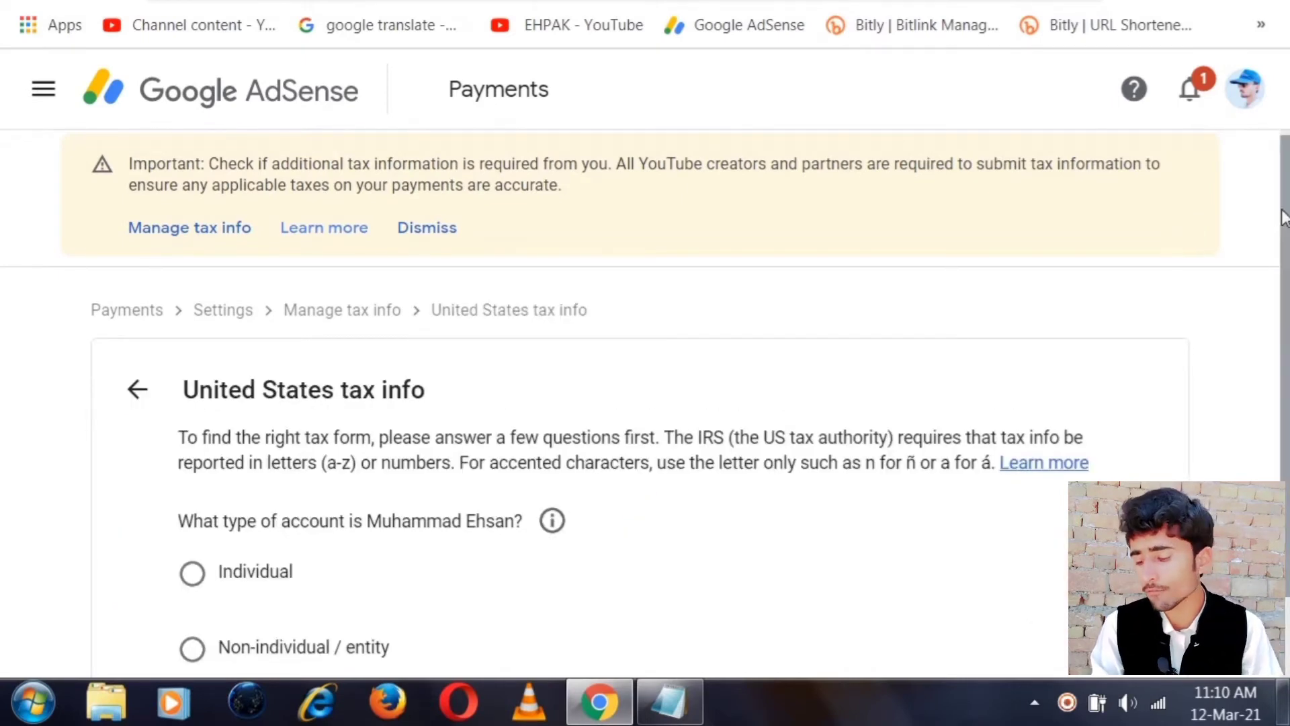
Answer Individual and No to US citizen/resident, then select the W-8BEN form
left_click_drag(1286, 194, 1276, 343)
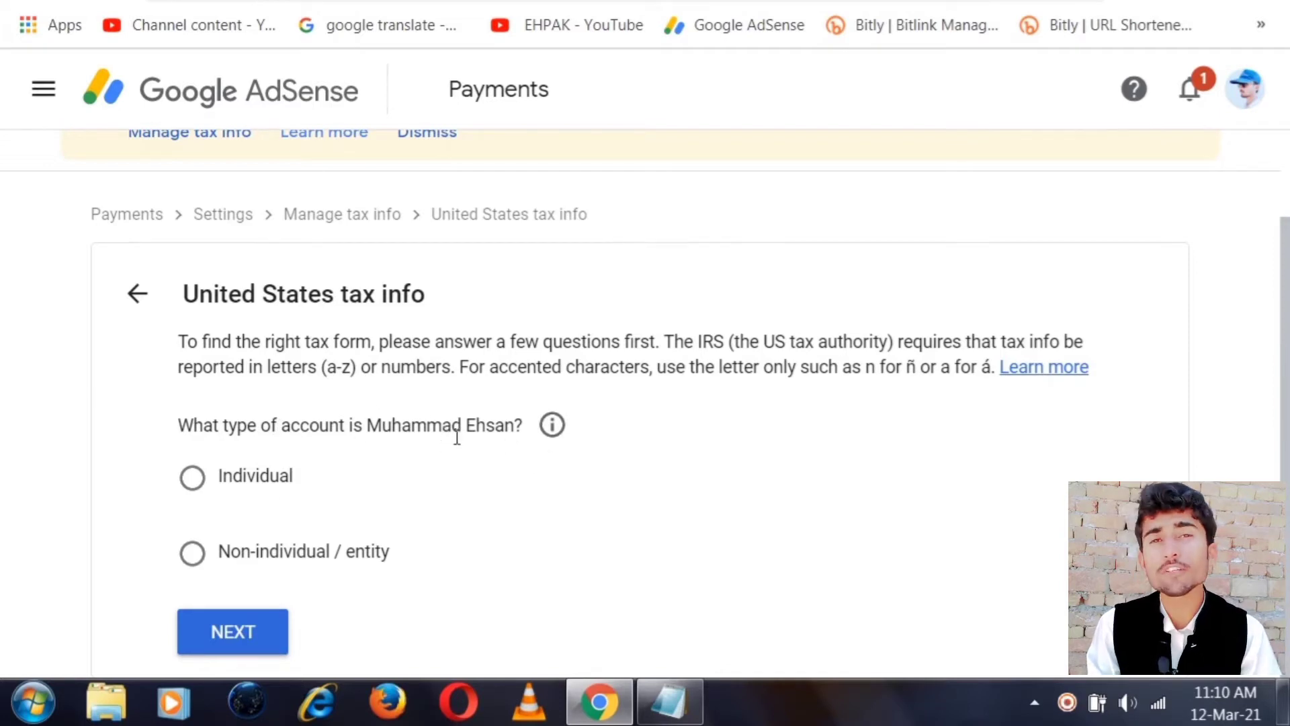
left_click(190, 478)
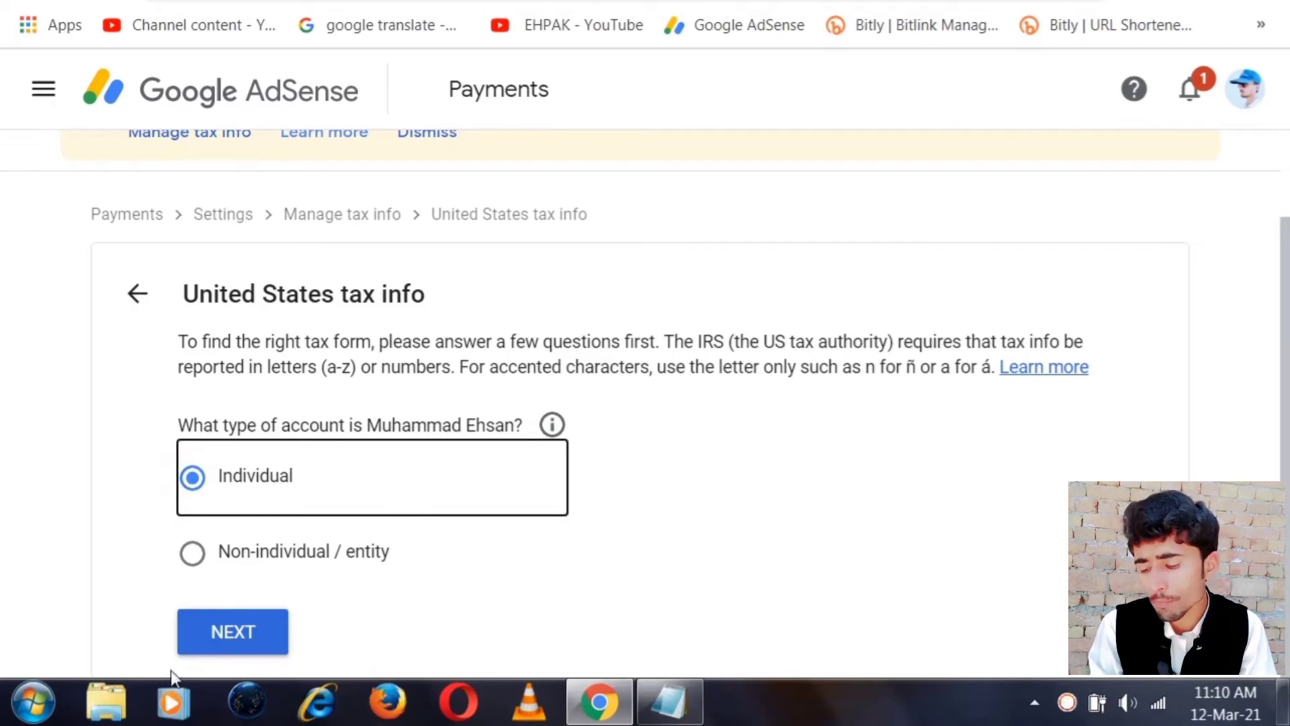
left_click(218, 640)
scroll(499, 446, "down", 3)
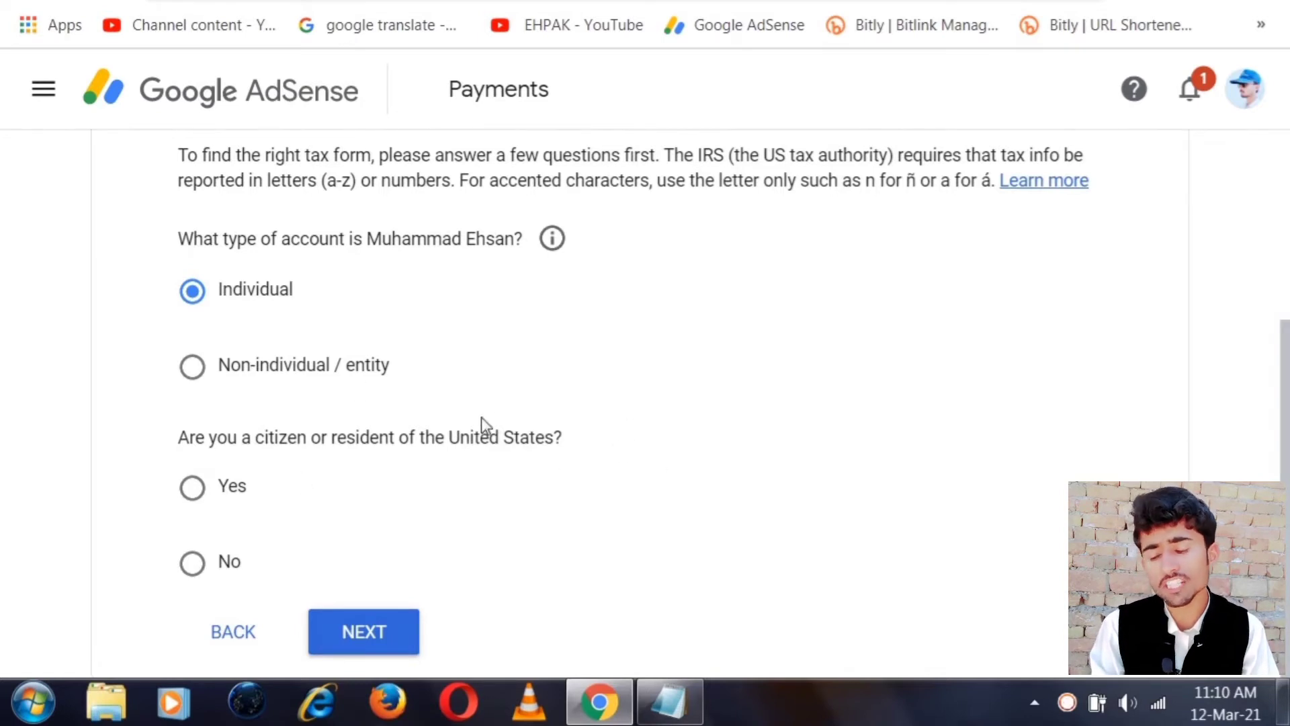
left_click(191, 584)
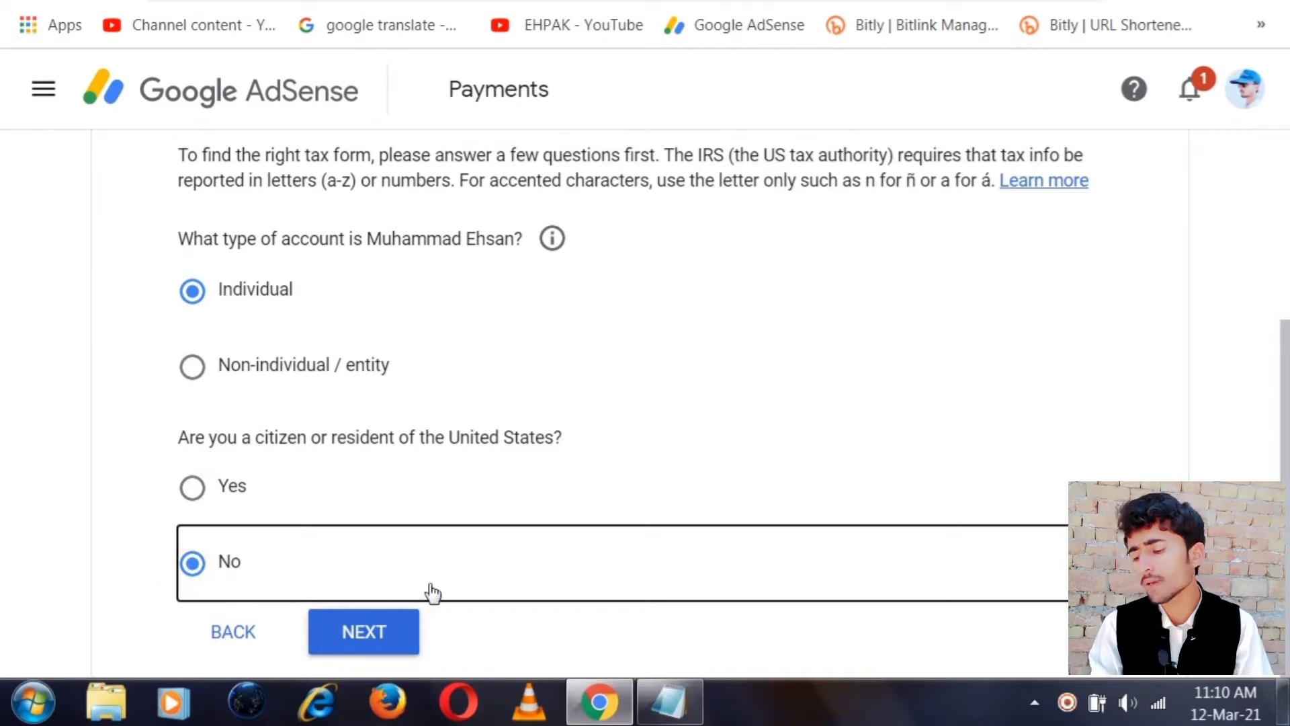
left_click(361, 640)
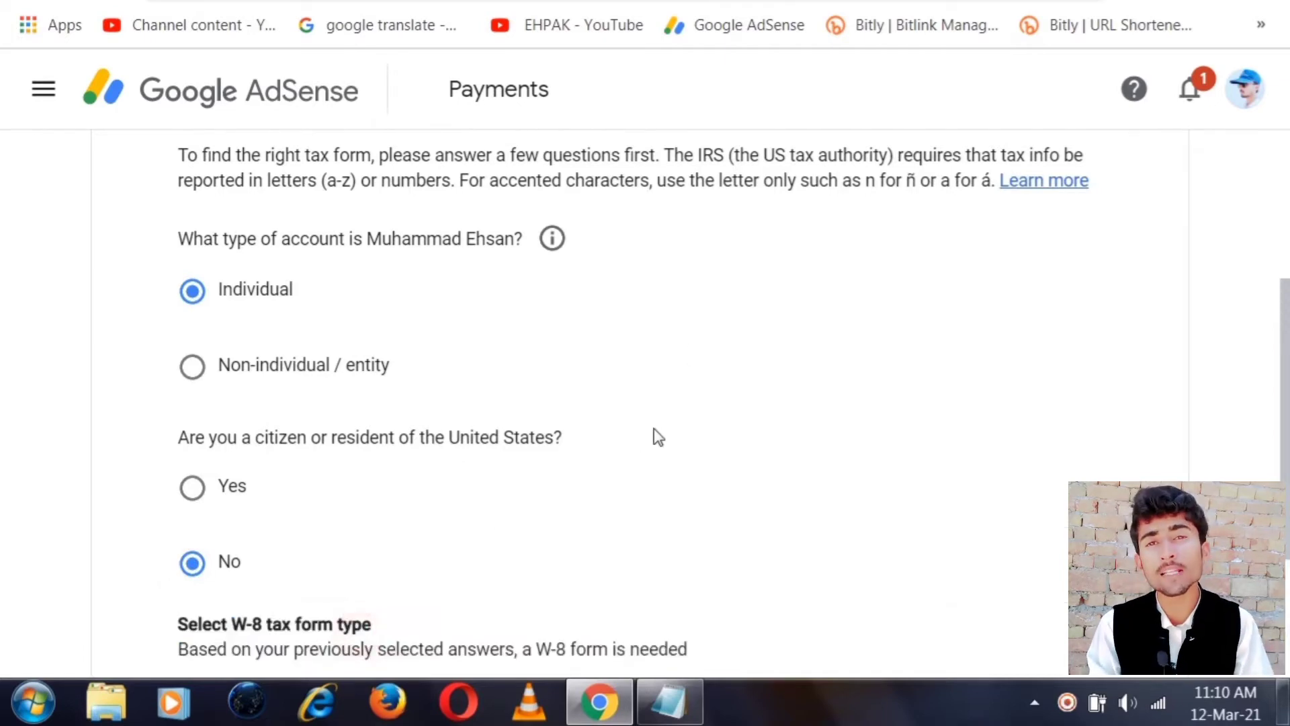
scroll(656, 435, "down", 3)
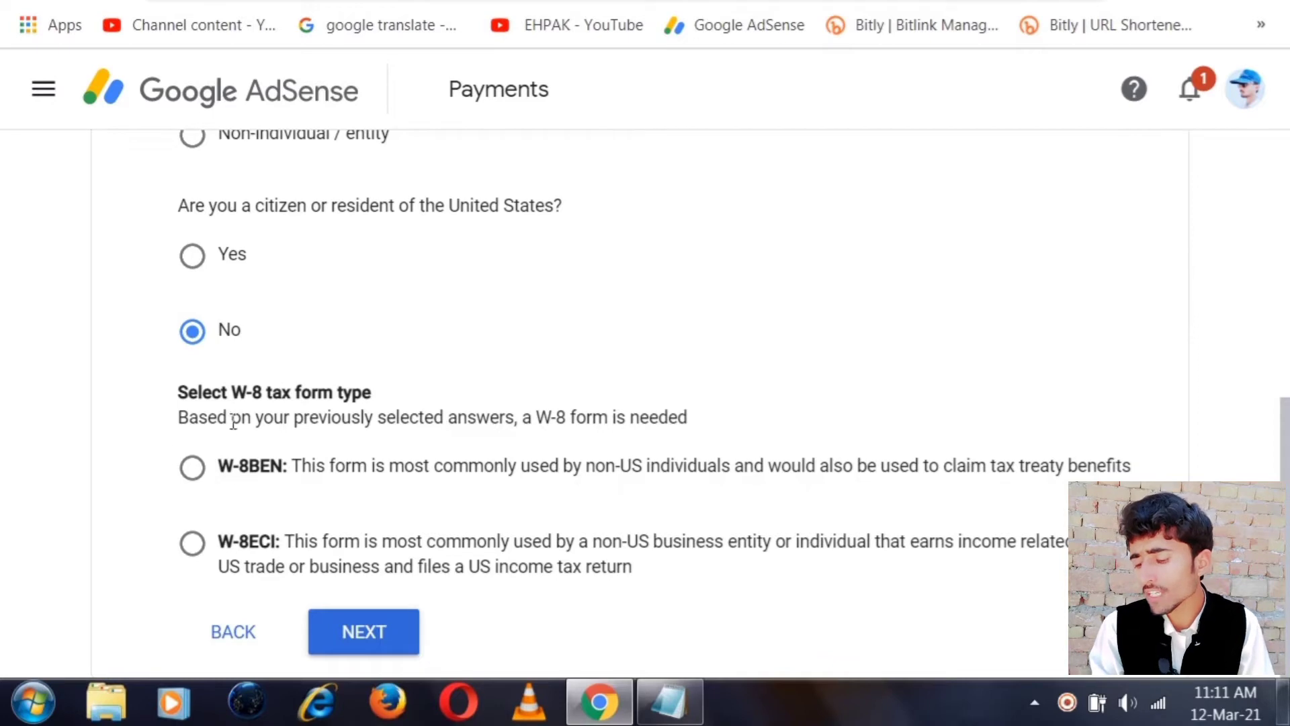
left_click(196, 476)
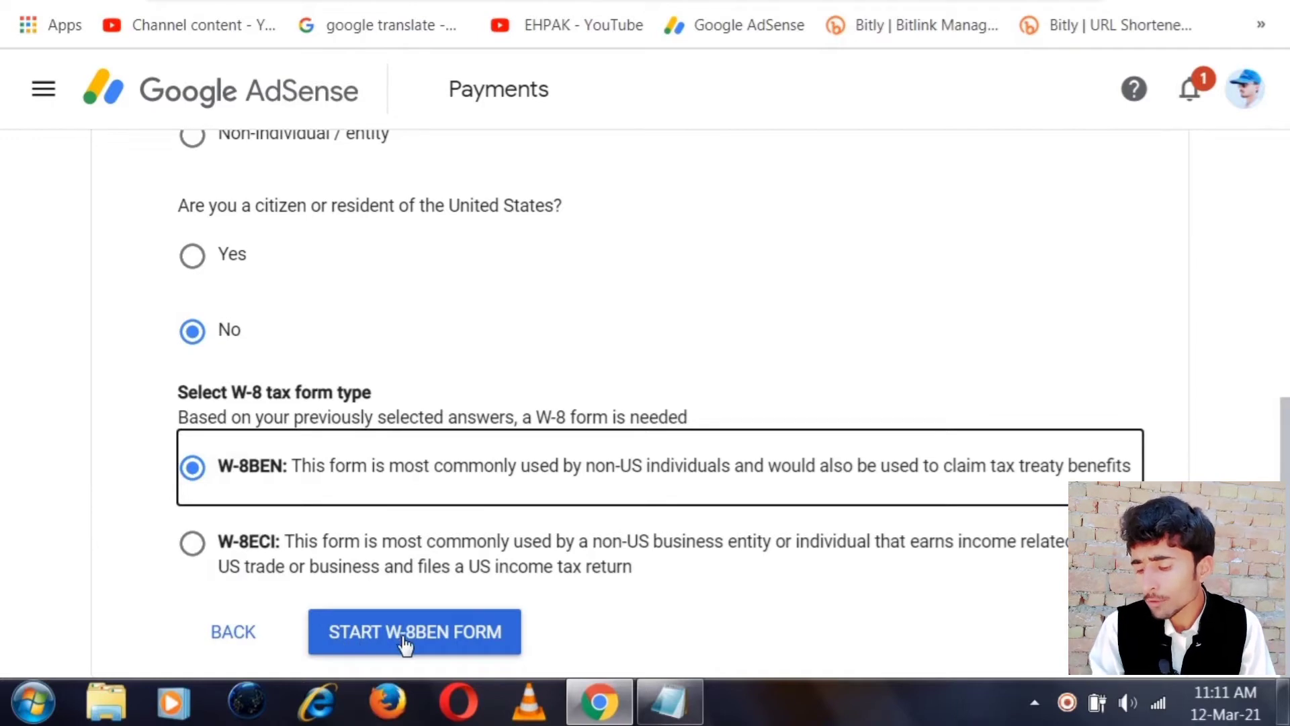
Start the W-8BEN form and set Country of citizenship to Pakistan
left_click(440, 644)
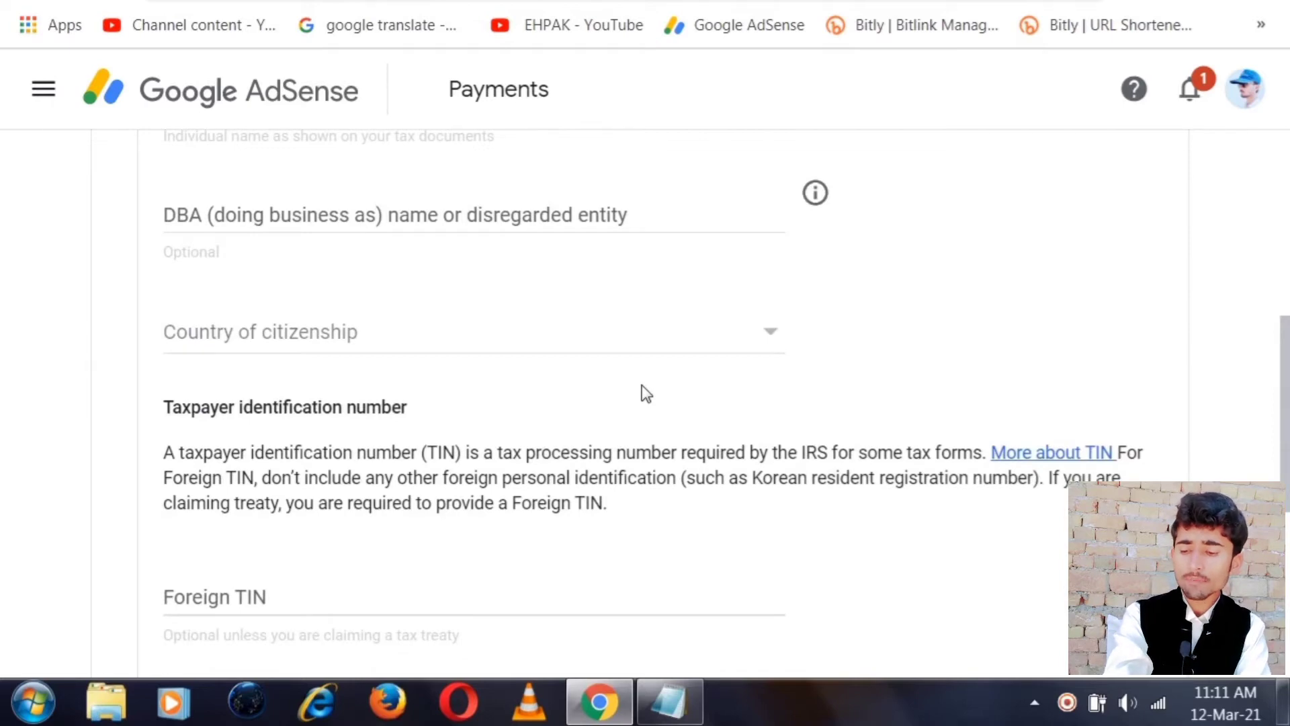
scroll(645, 393, "up", 8)
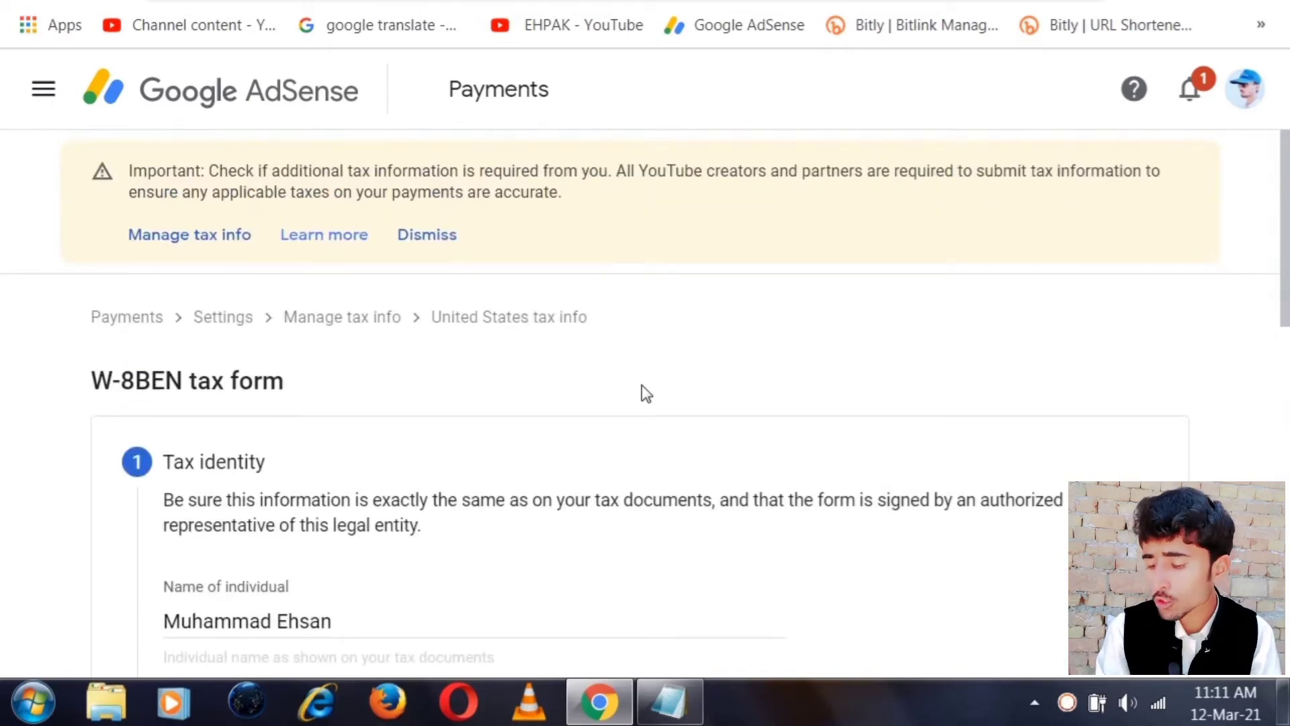
scroll(645, 393, "down", 3)
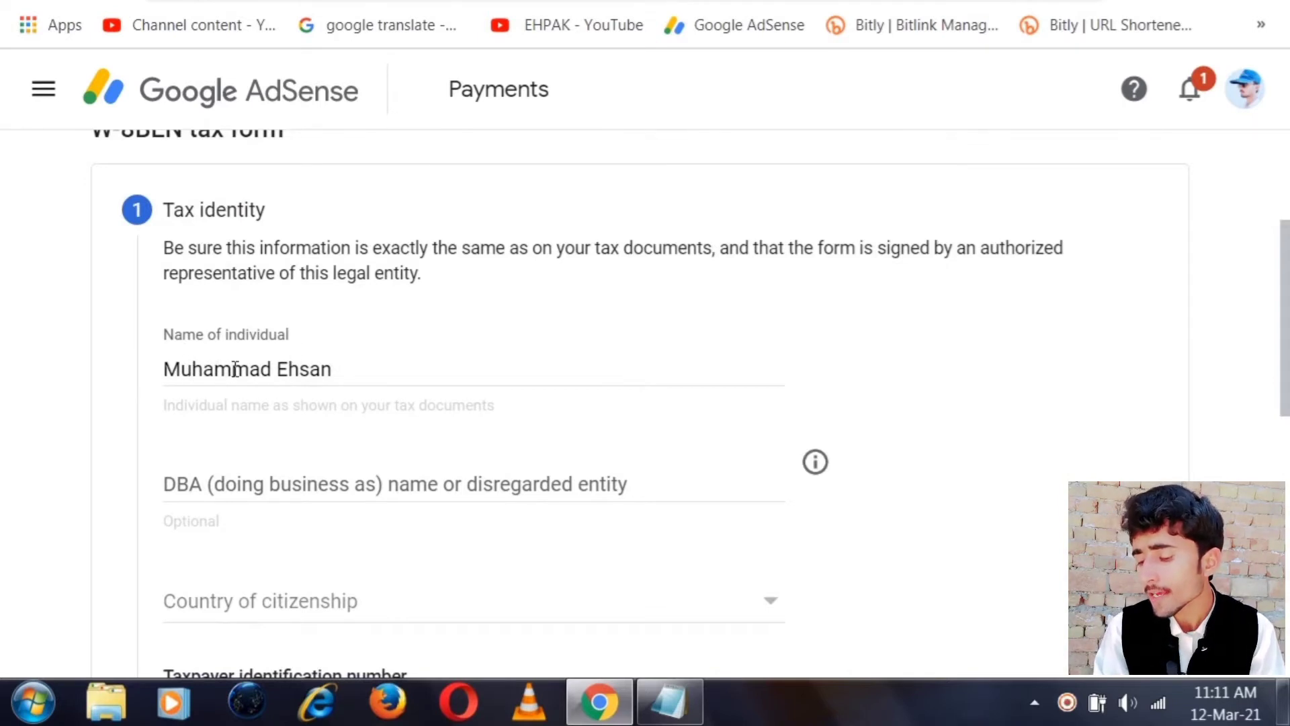
scroll(531, 452, "down", 2)
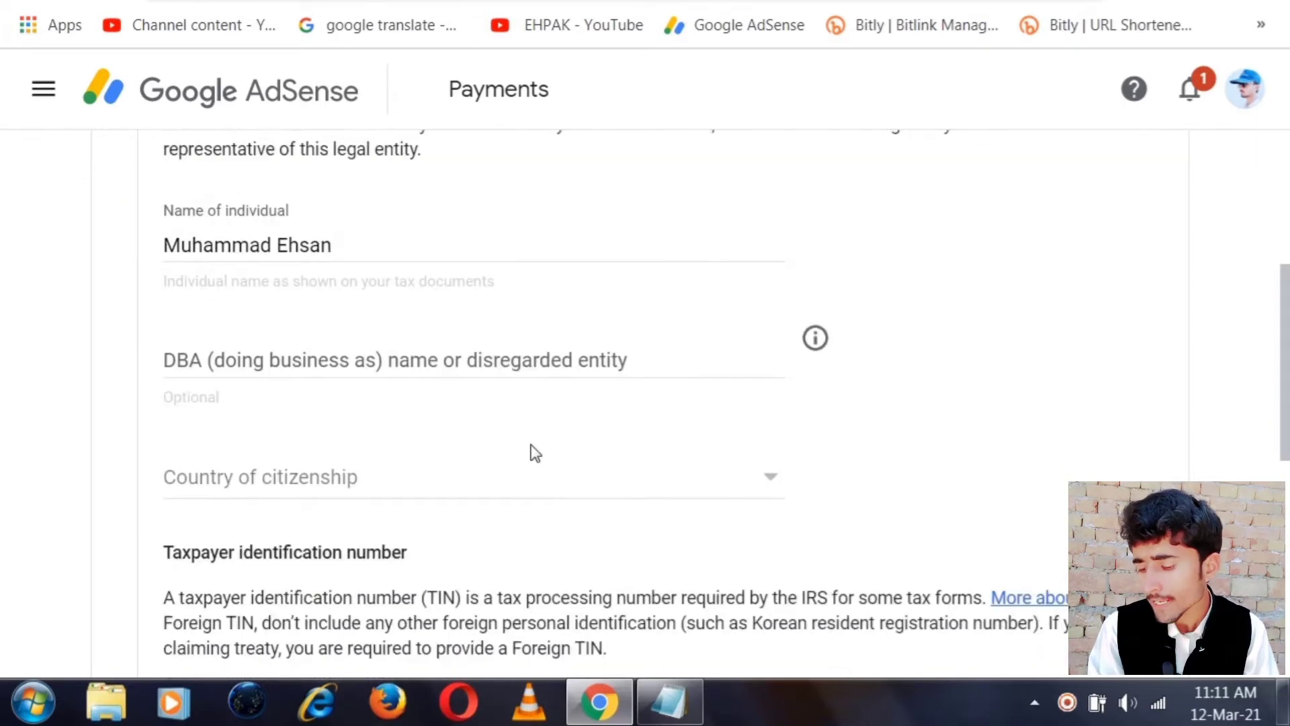
scroll(530, 453, "down", 2)
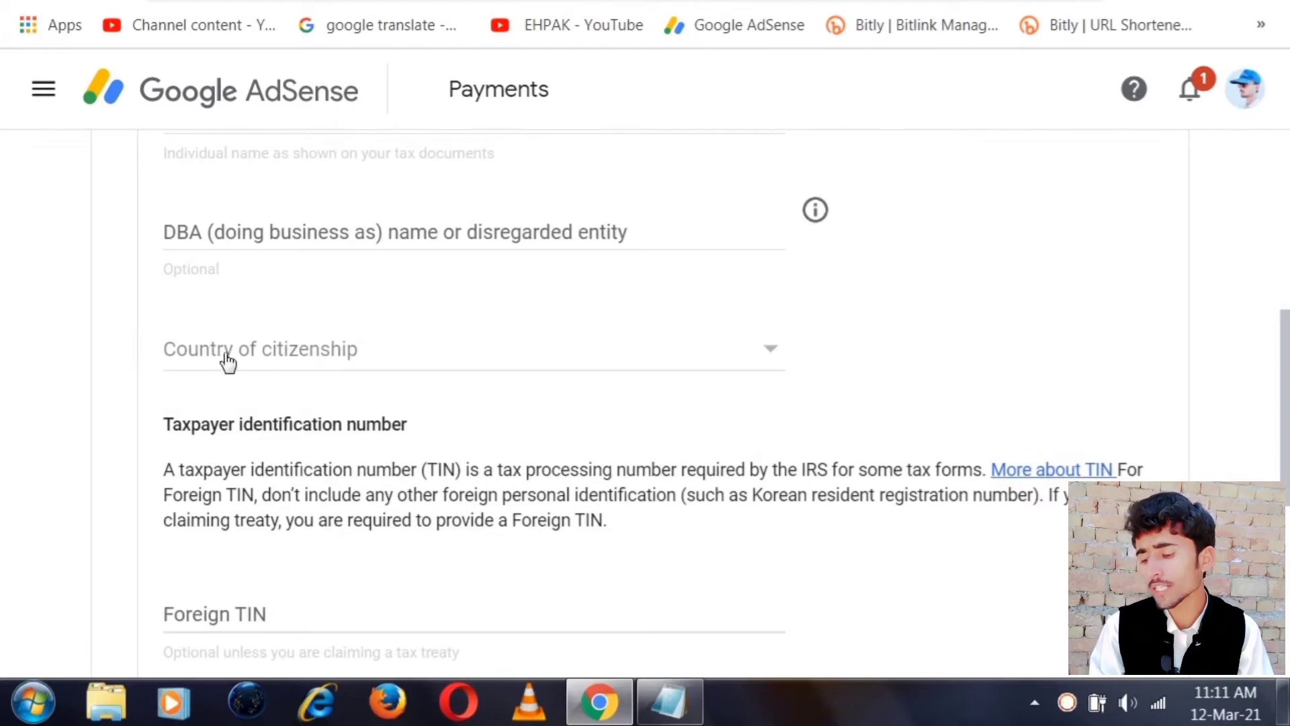
left_click(687, 361)
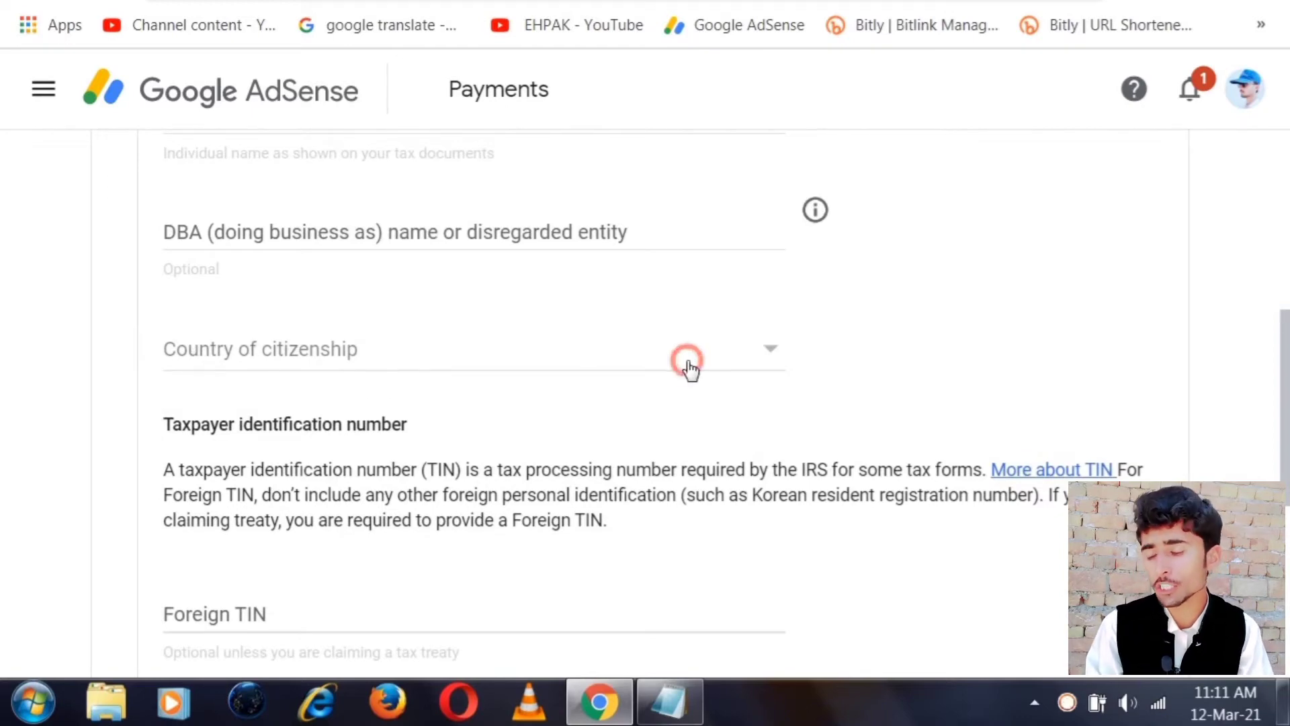
scroll(691, 371, "down", 20)
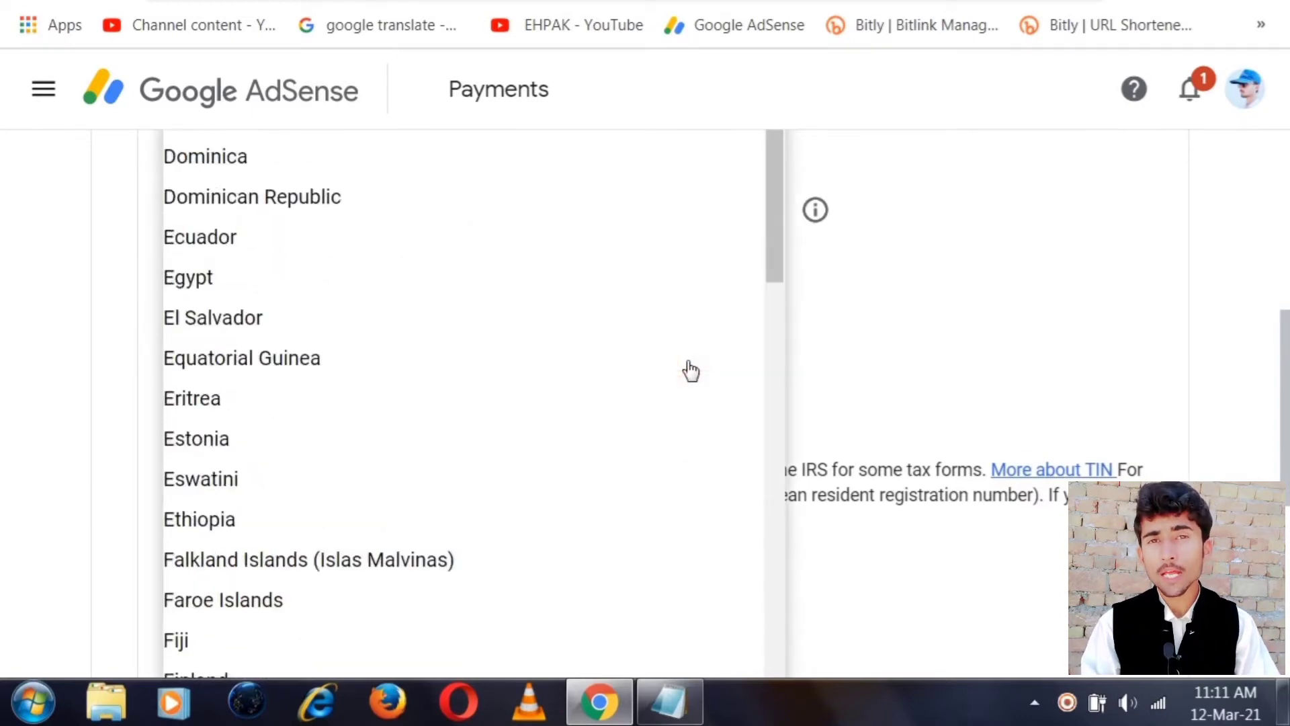
scroll(691, 371, "down", 20)
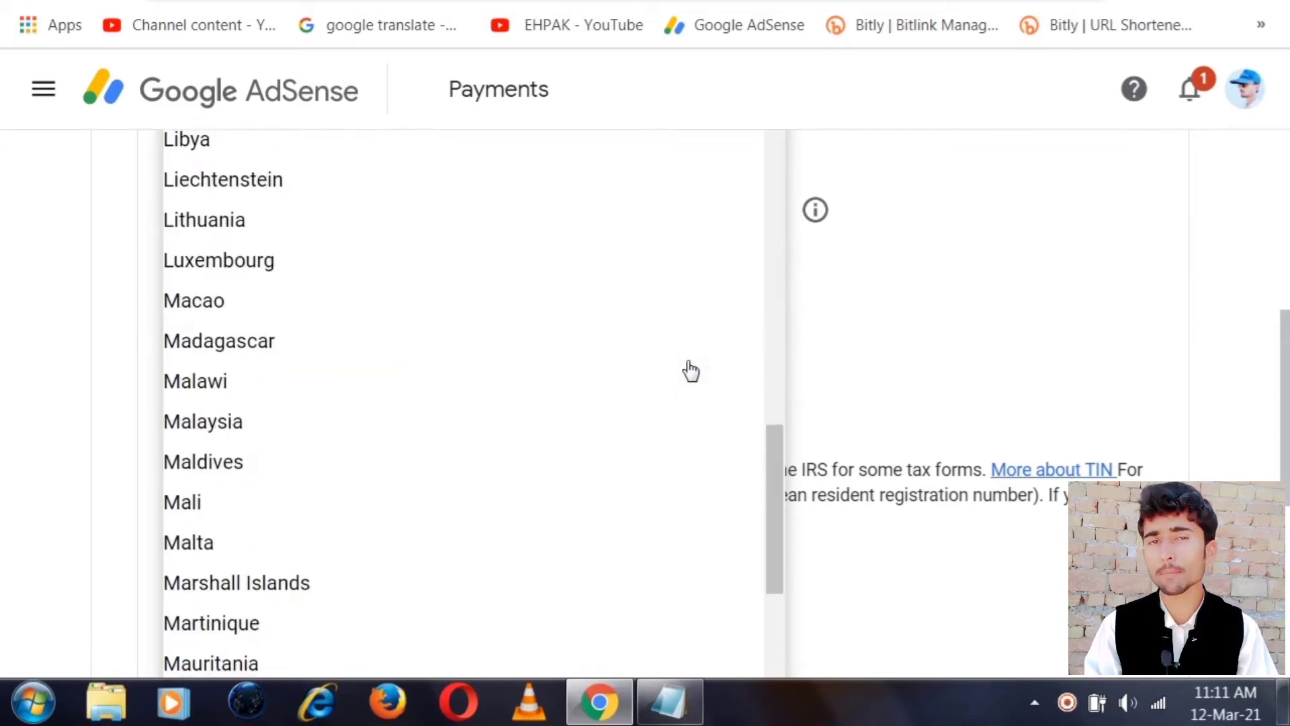
scroll(691, 371, "down", 20)
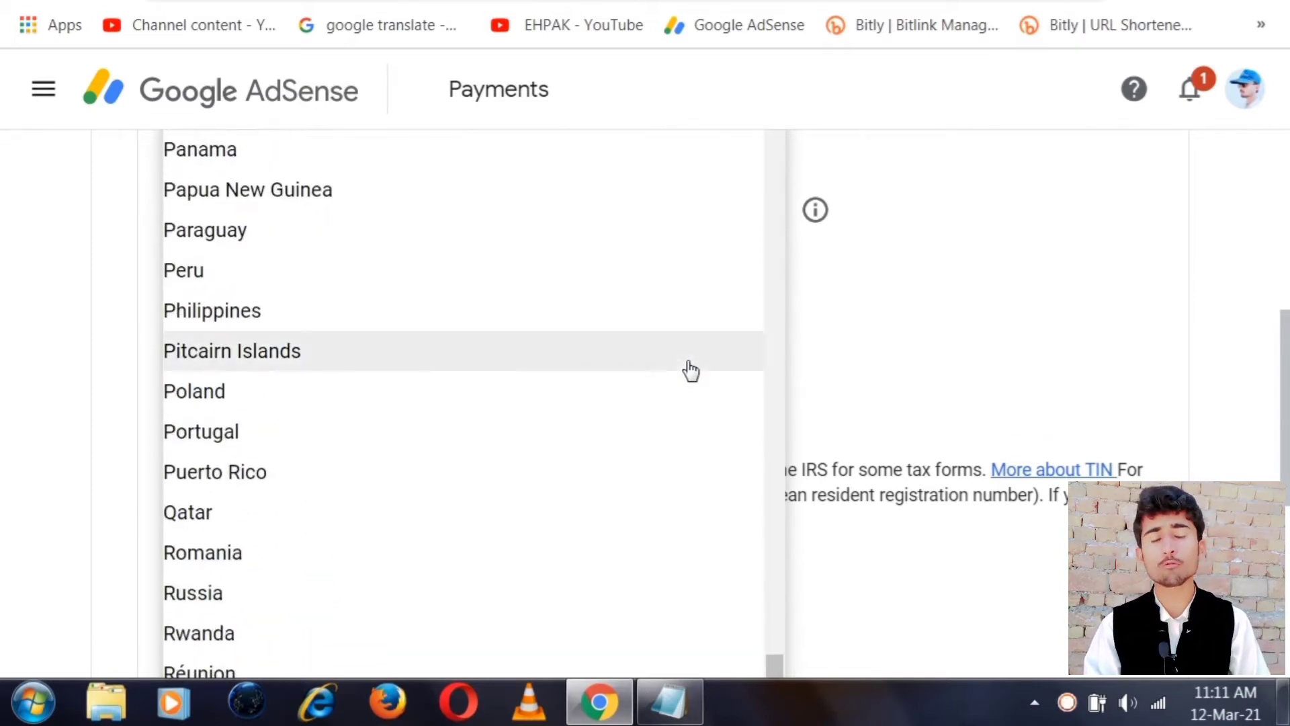
scroll(495, 202, "up", 2)
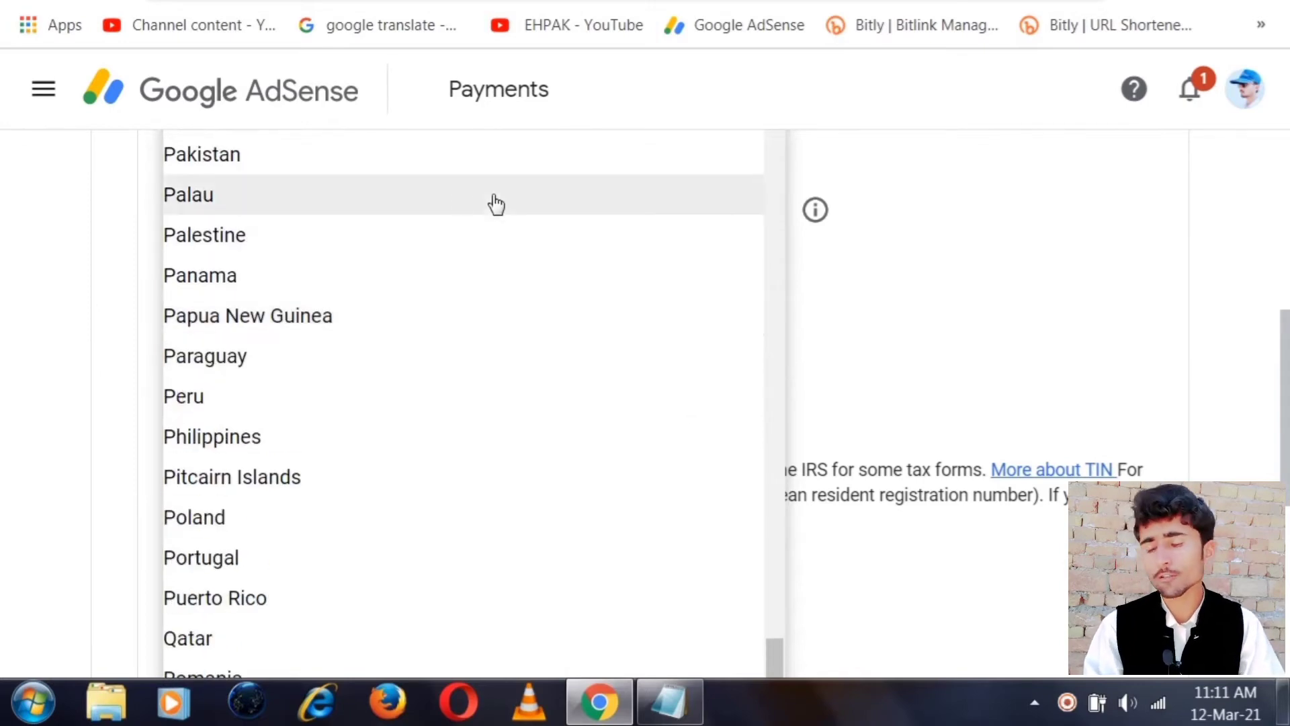
left_click(195, 156)
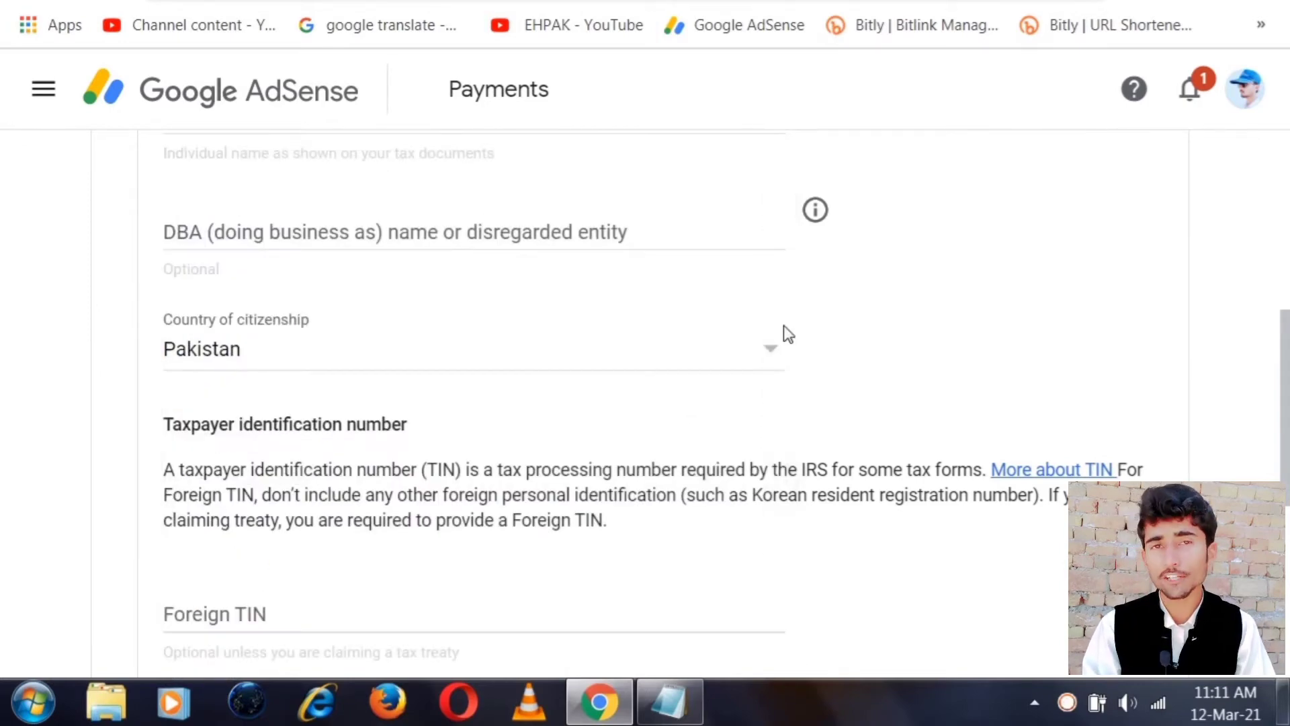
Select the Foreign TIN field, then open a new browser tab
scroll(674, 321, "down", 3)
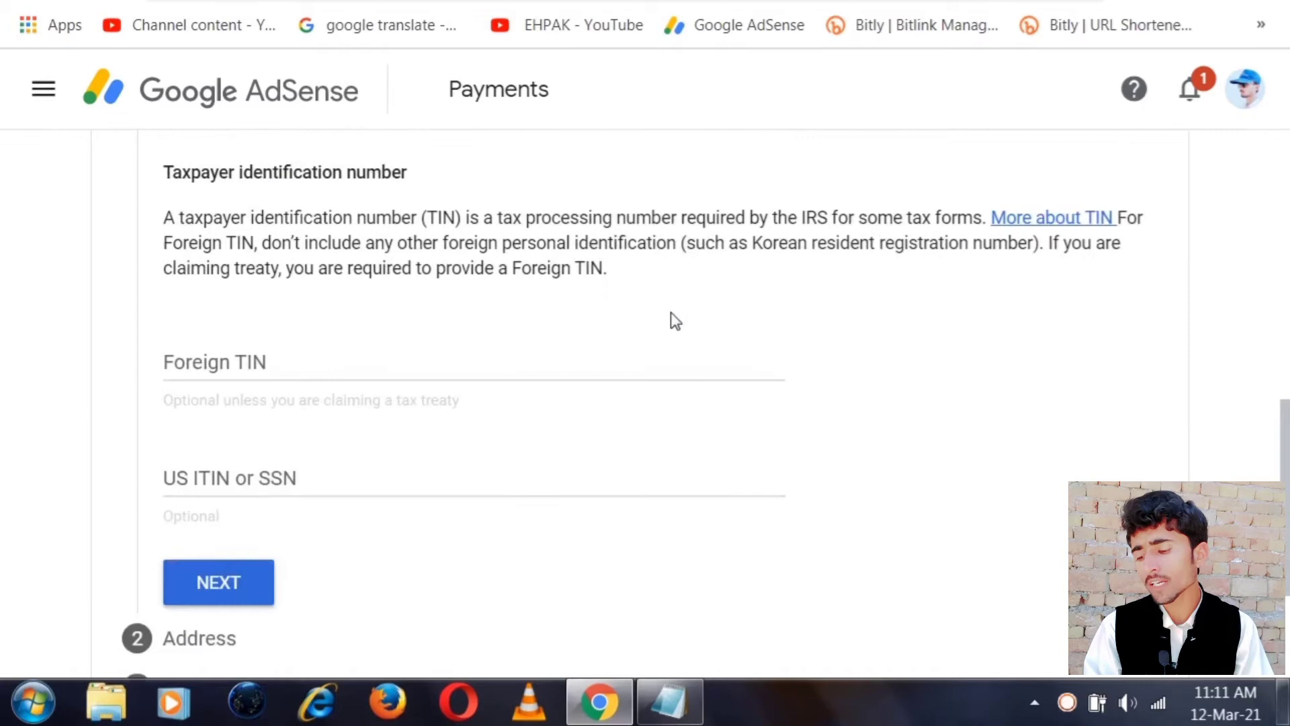
left_click(177, 371)
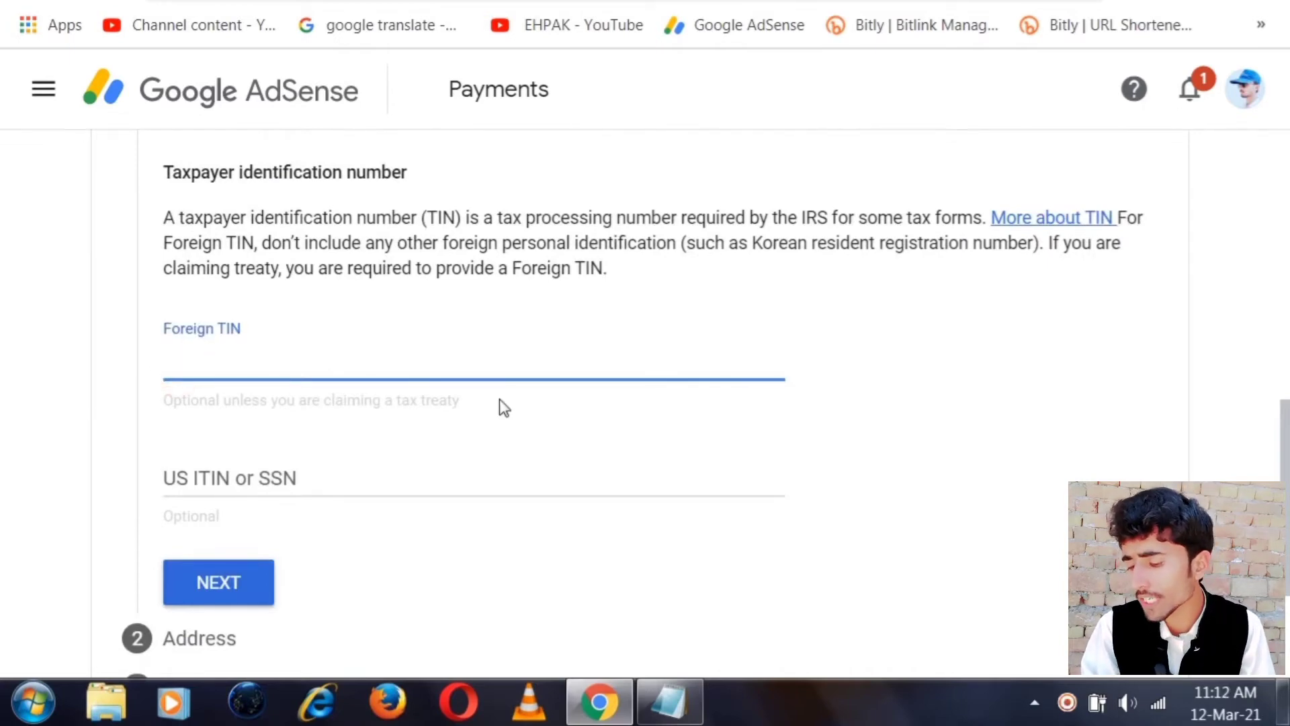
key("ctrl+t")
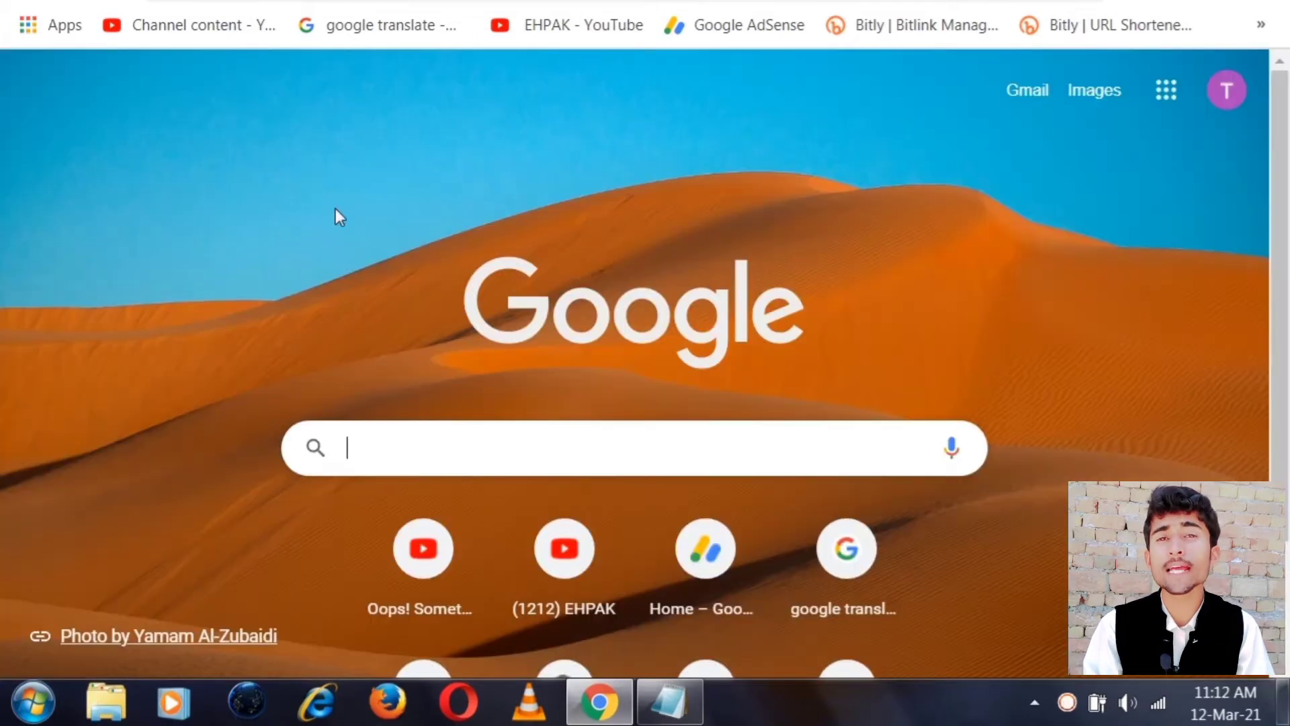
Search Google for 'Which document provide tin number in pakistan'
left_click(385, 456)
type("W")
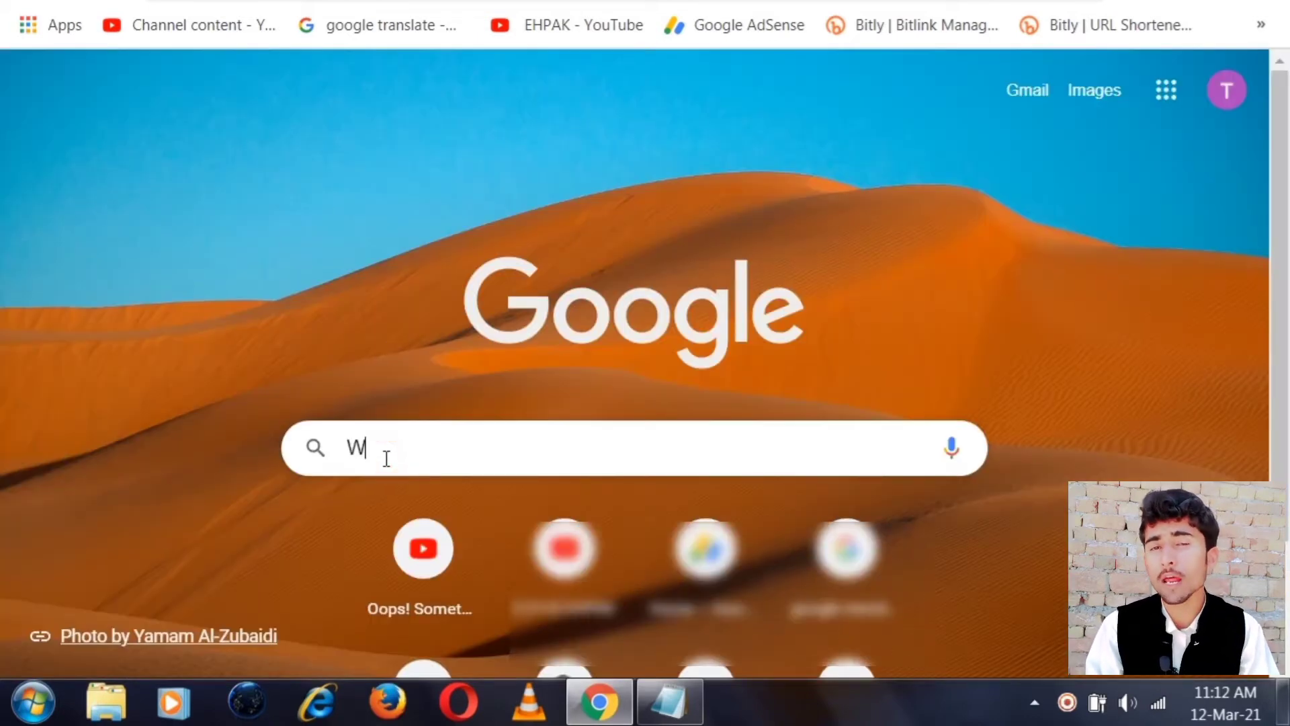
type("hic")
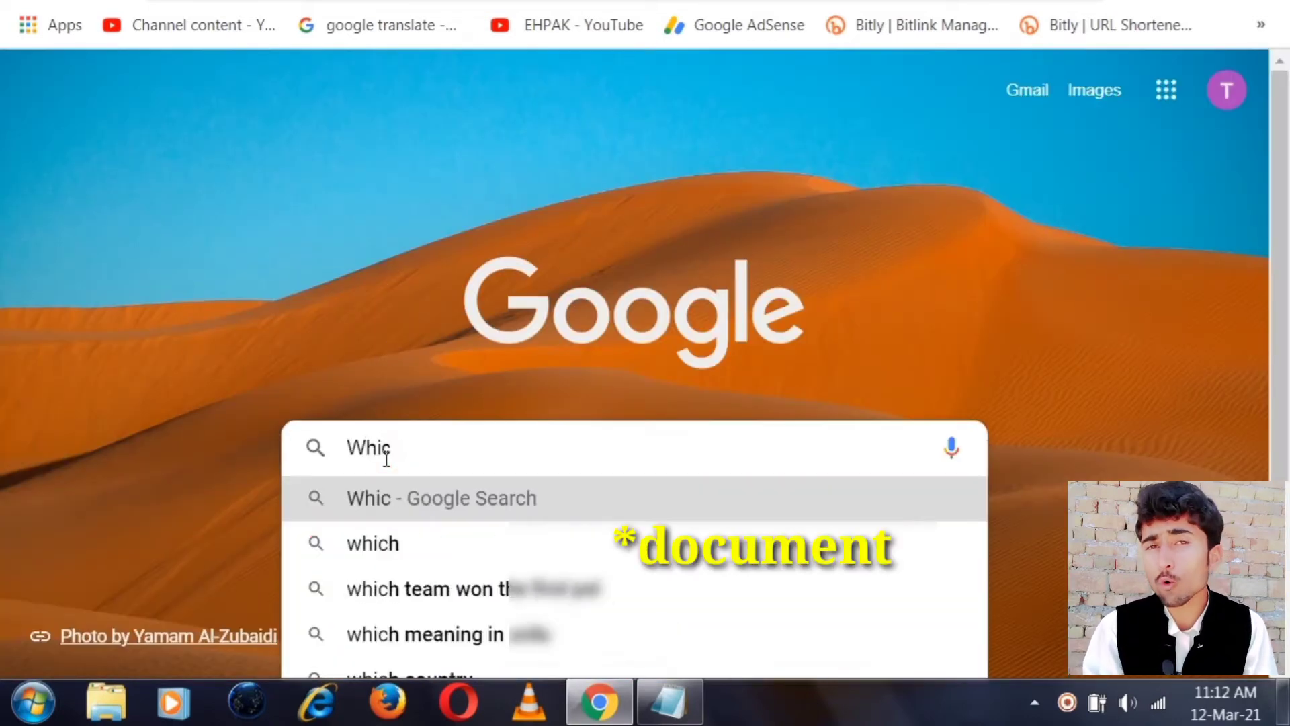
key("BackSpace")
key("BackSpace")
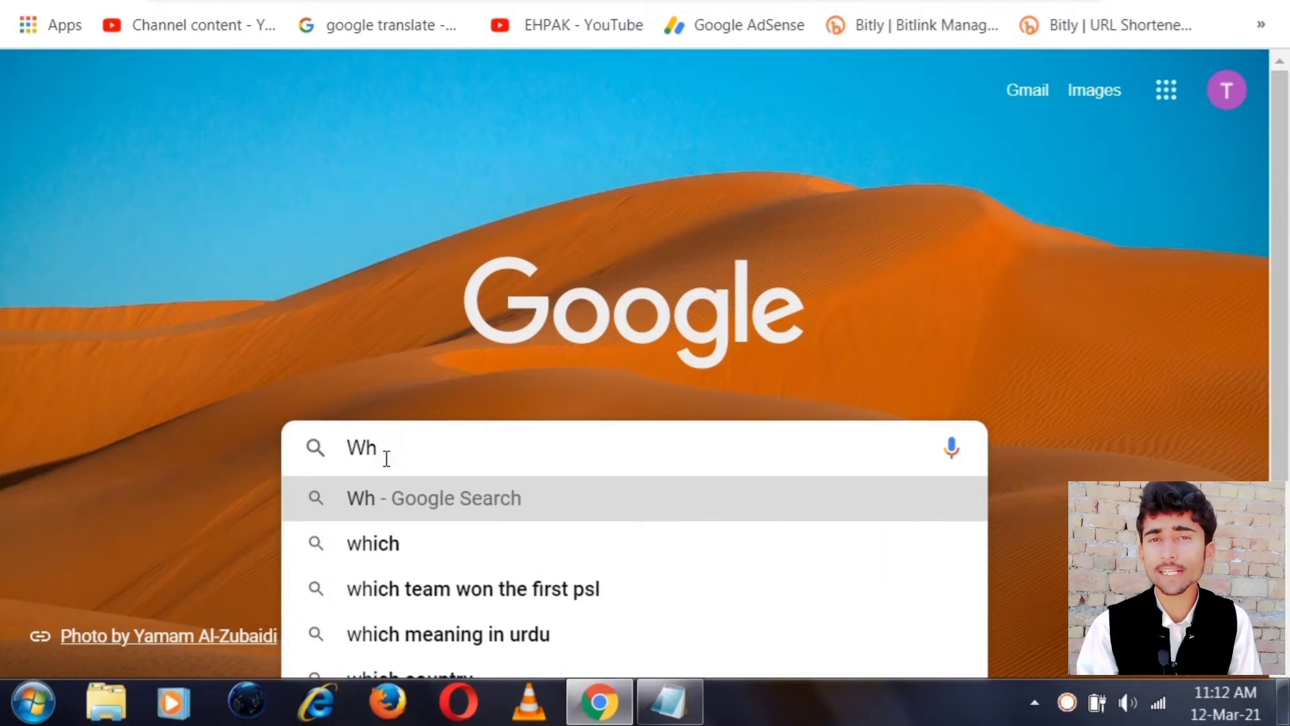
type("ich ")
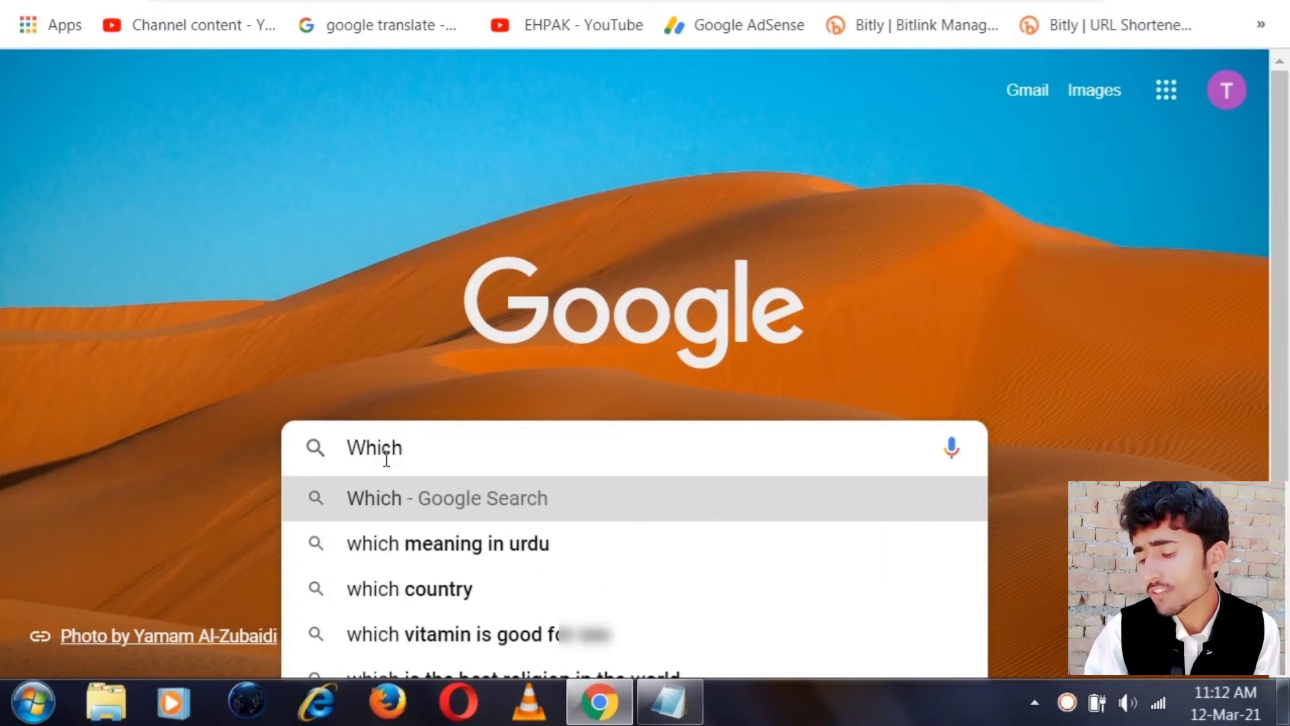
type("do")
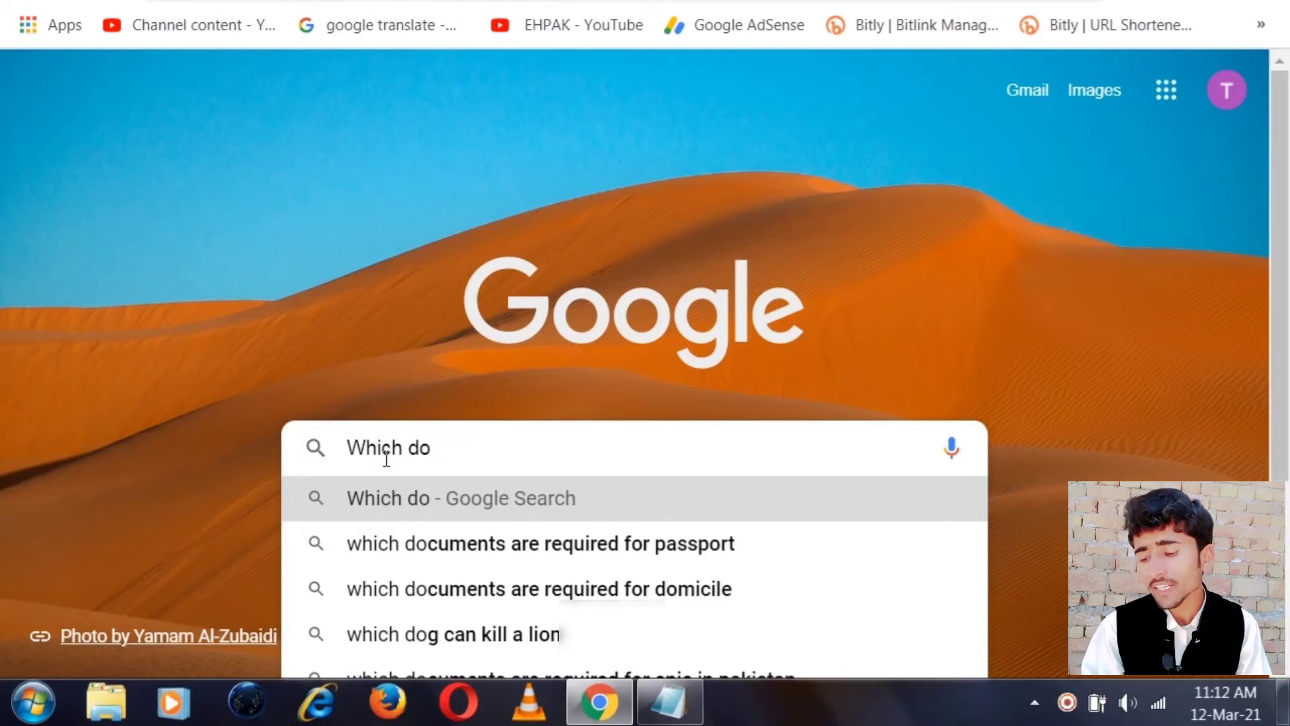
type("cument ")
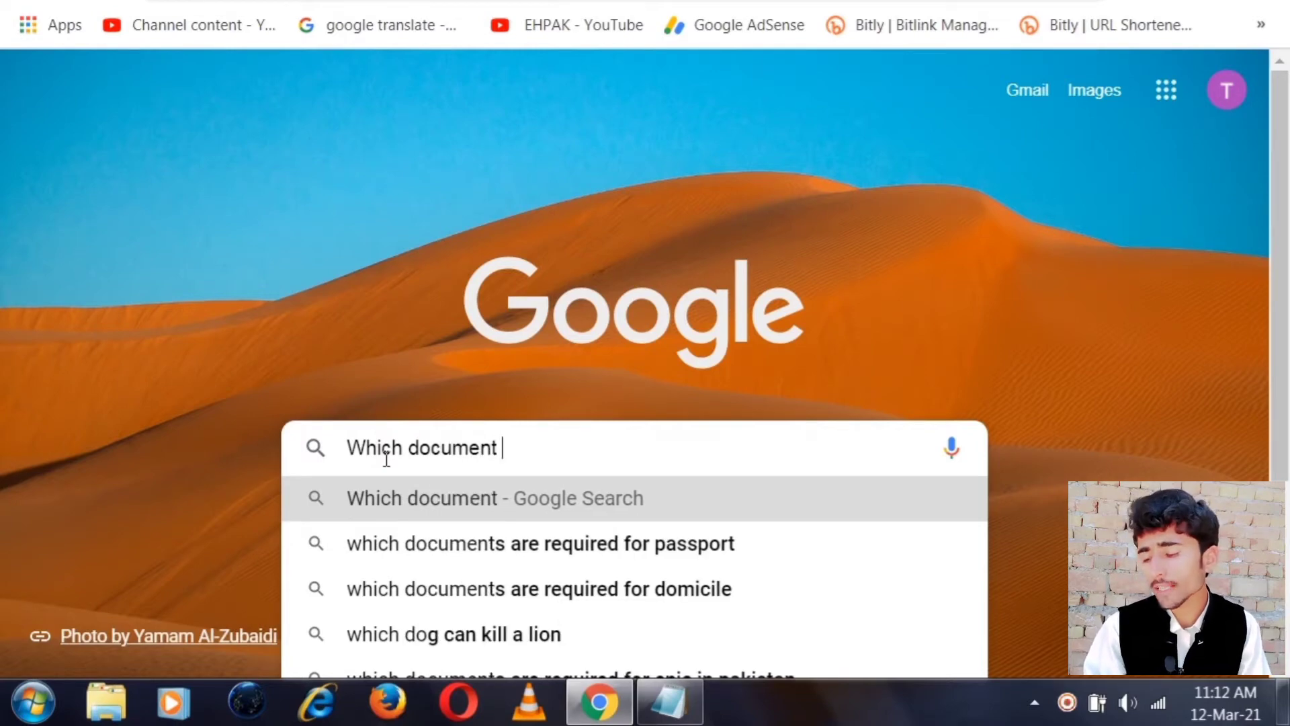
type("provi")
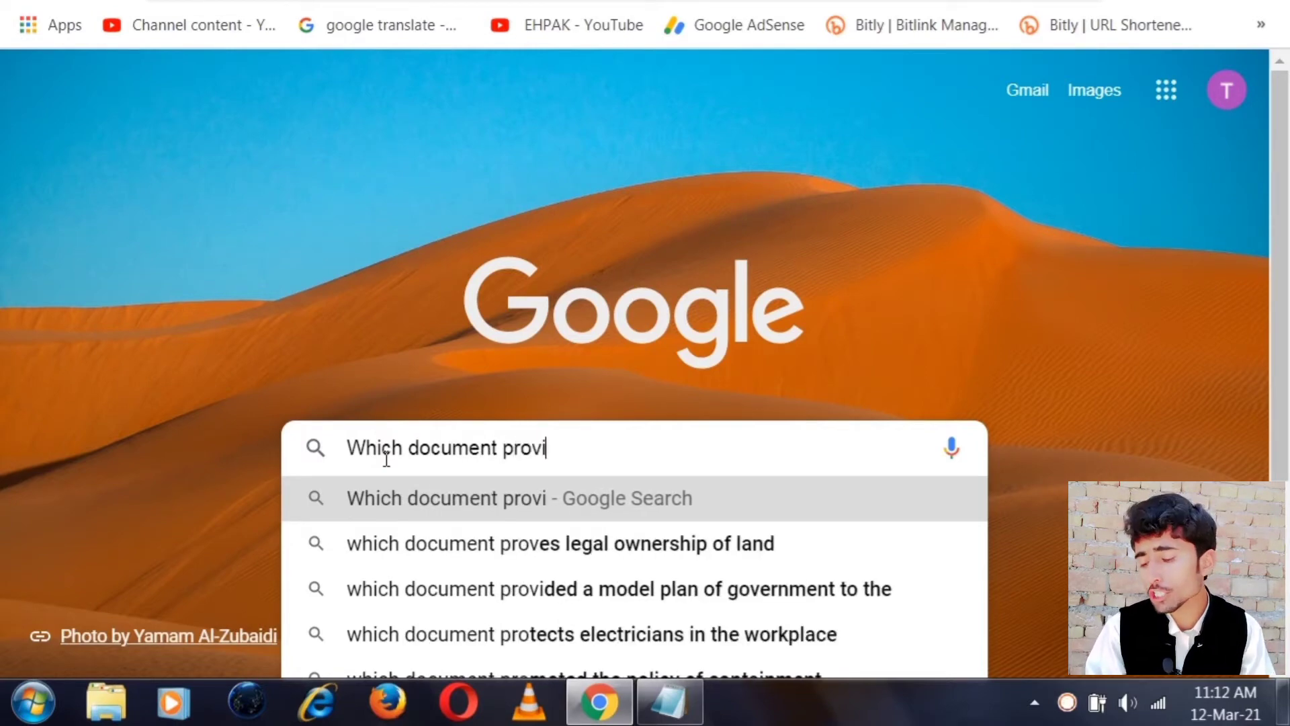
type("de tin nu")
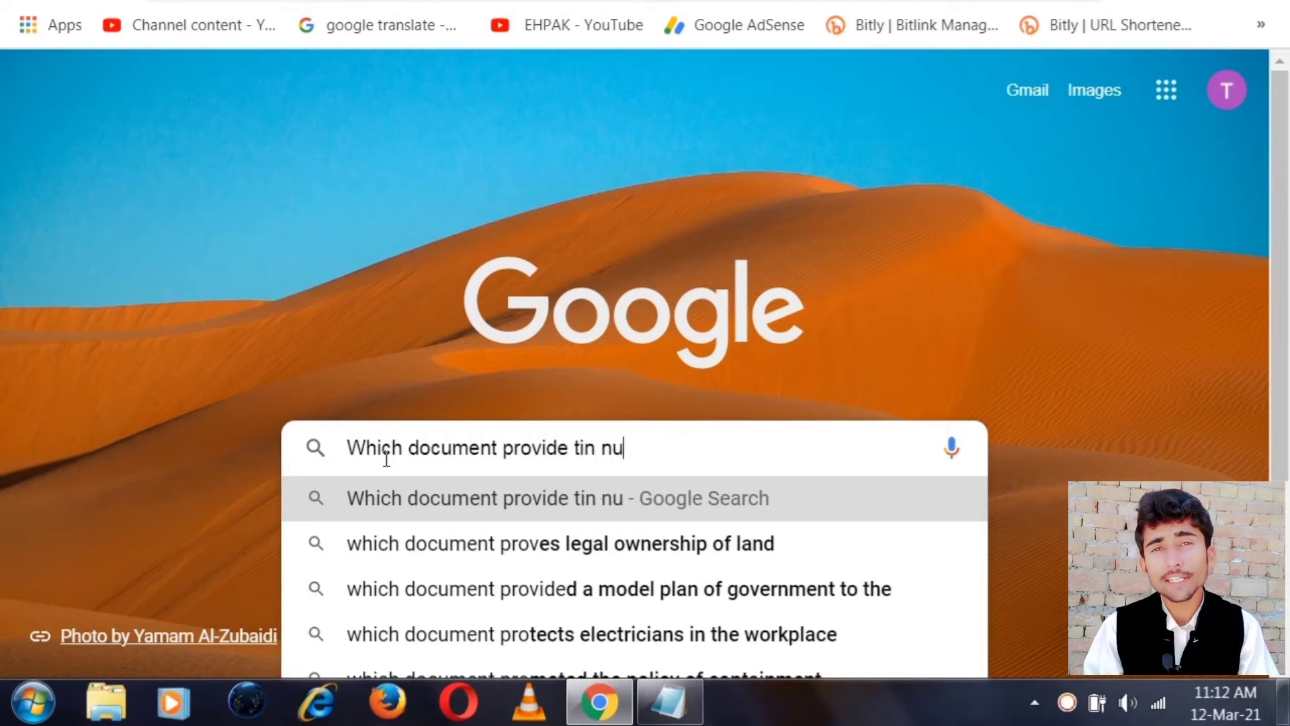
type("mber in p")
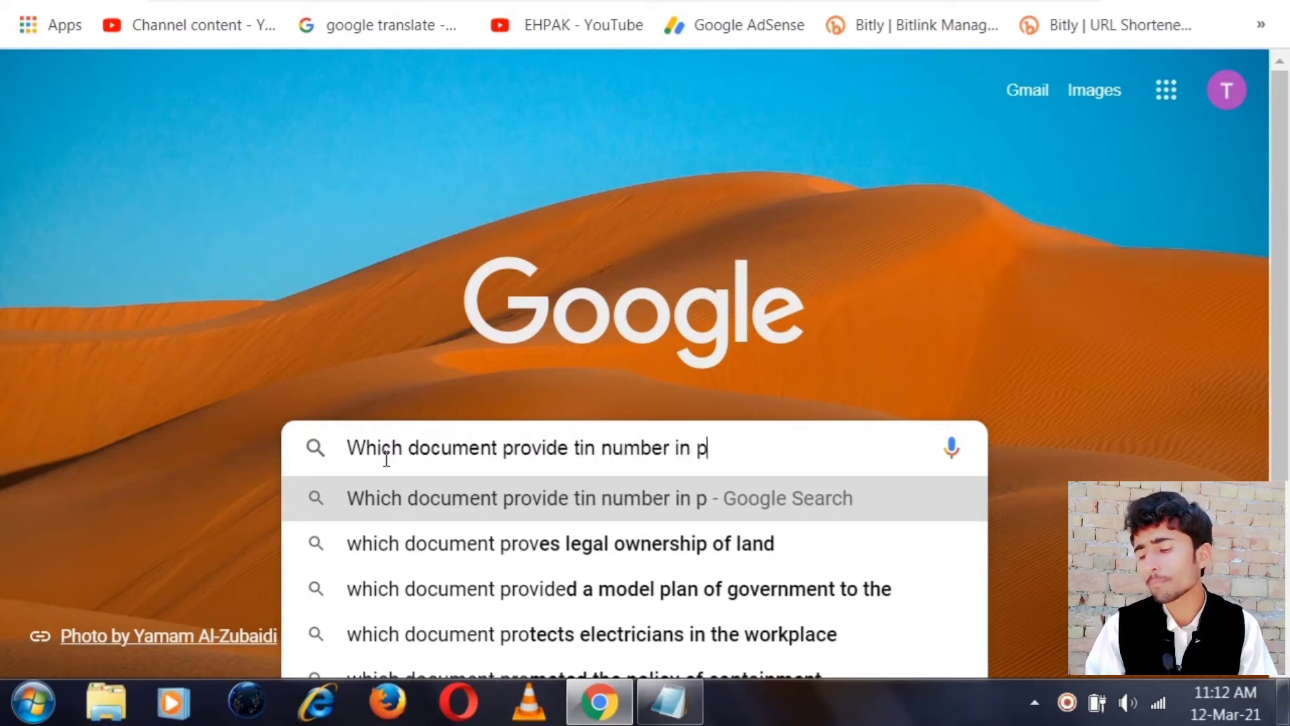
type("akistan")
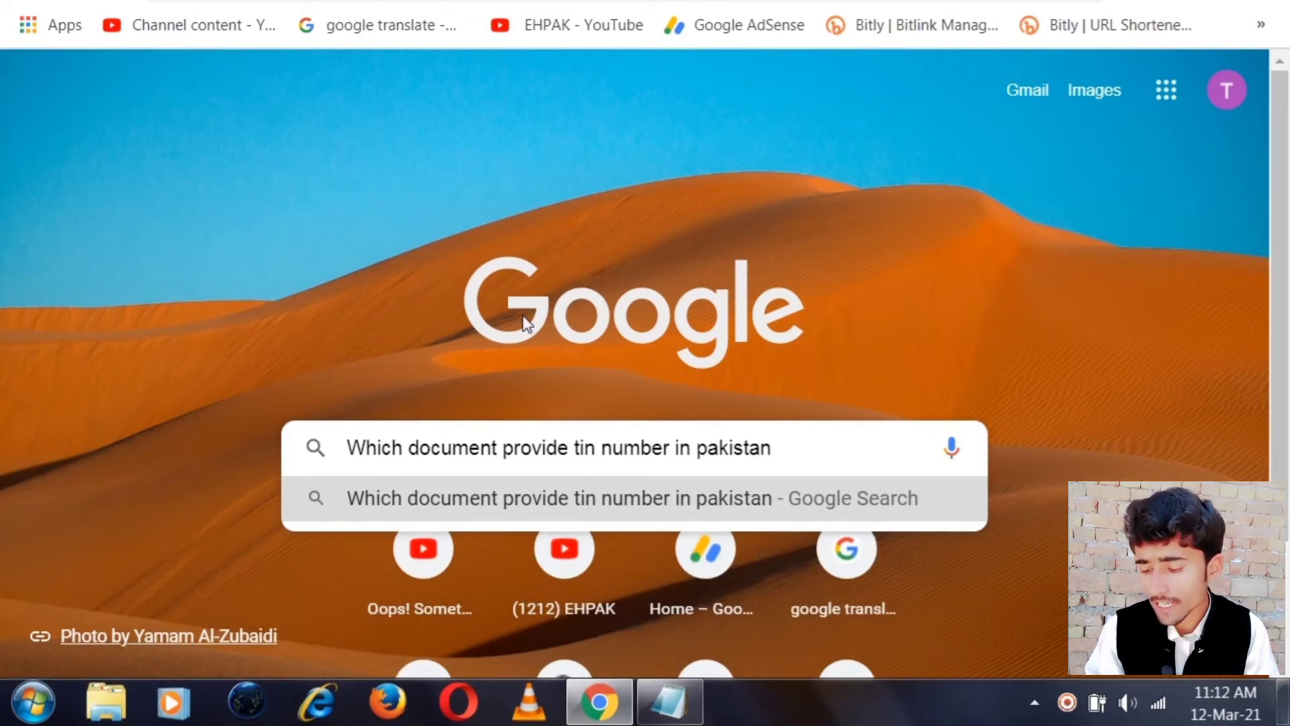
key("Return")
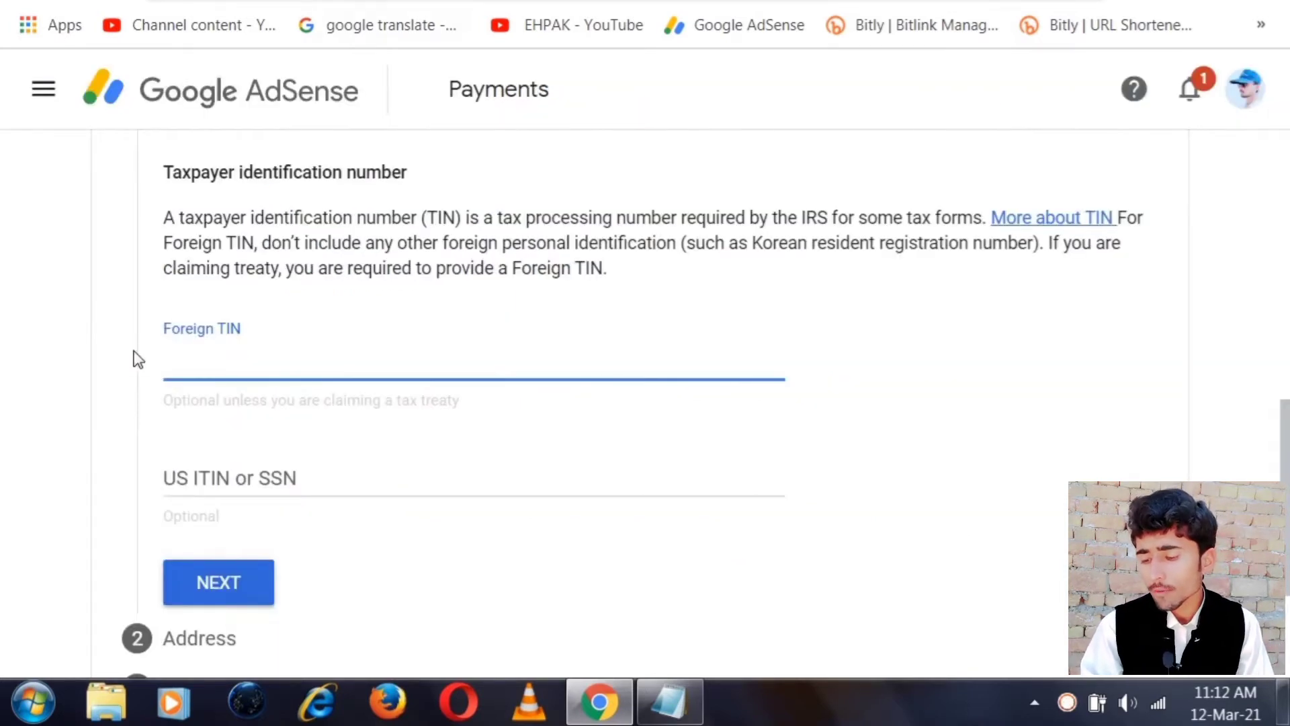
Enter the Foreign TIN tax number, correcting an extra digit, and continue to Address
left_click(180, 367)
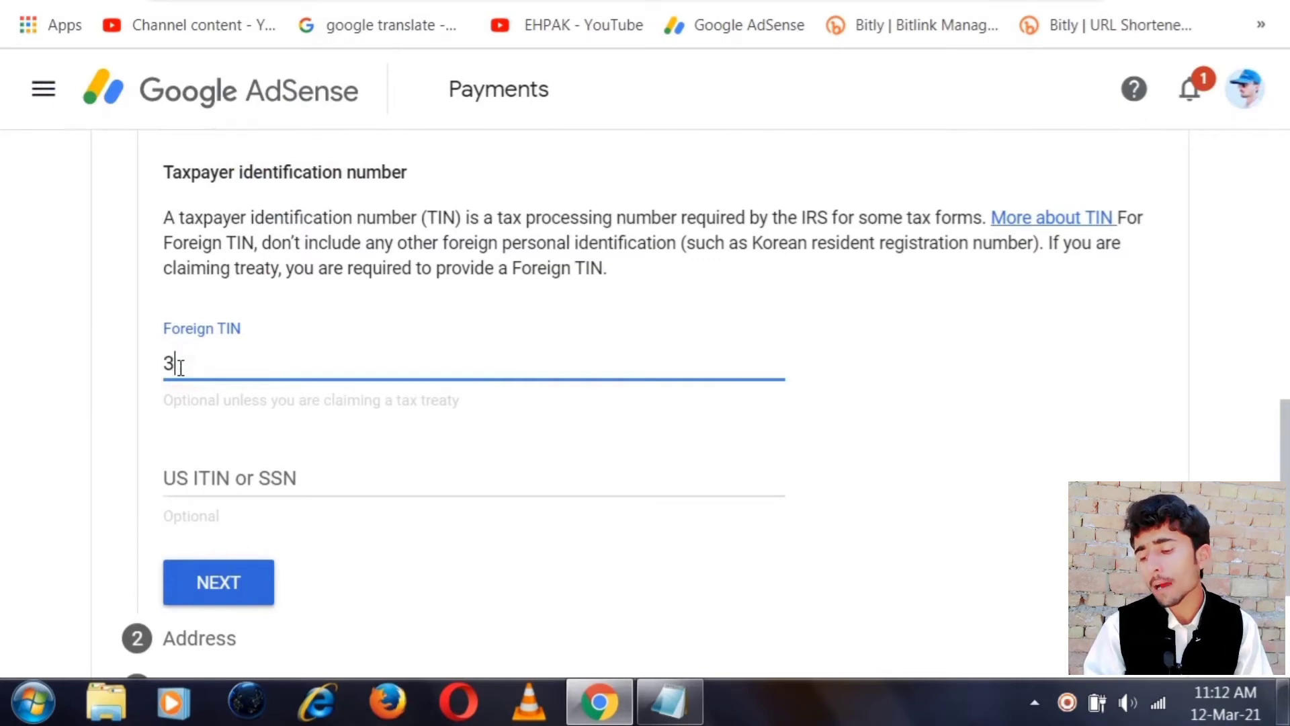
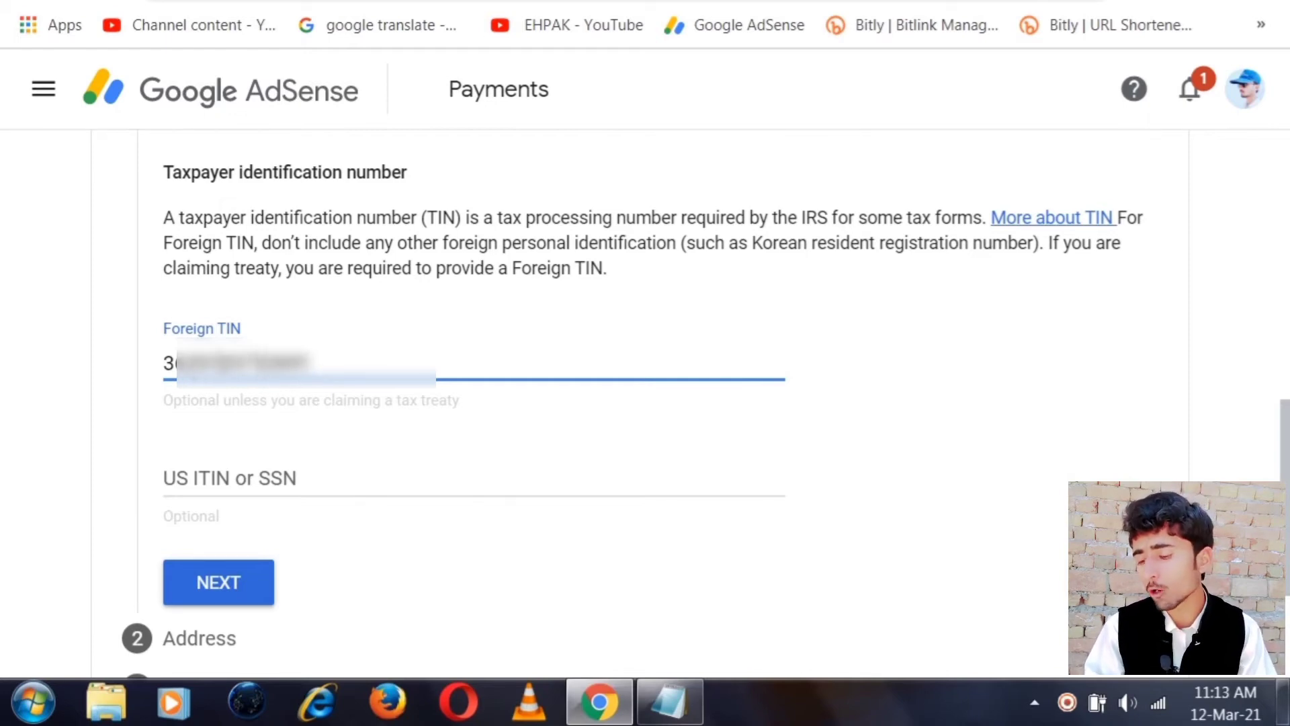
left_click(225, 589)
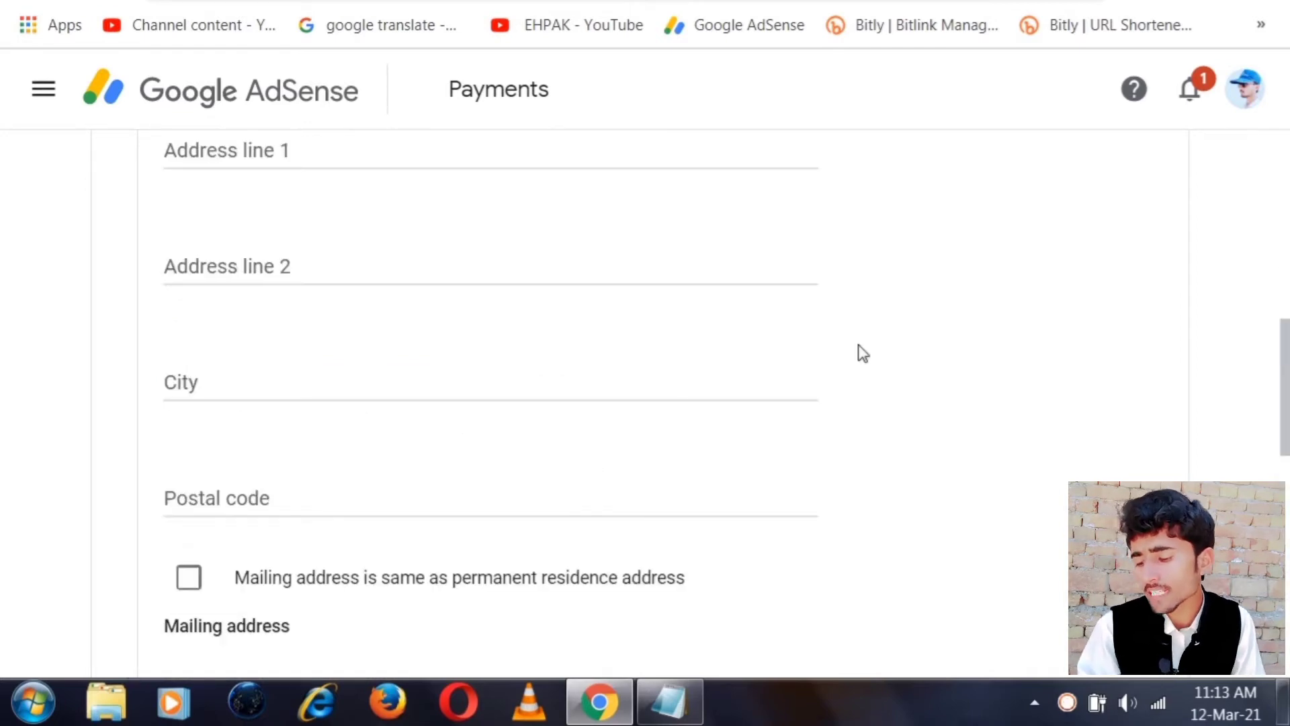
Mark the permanent residence address as a PO Box or in-care-of address
scroll(858, 349, "up", 4)
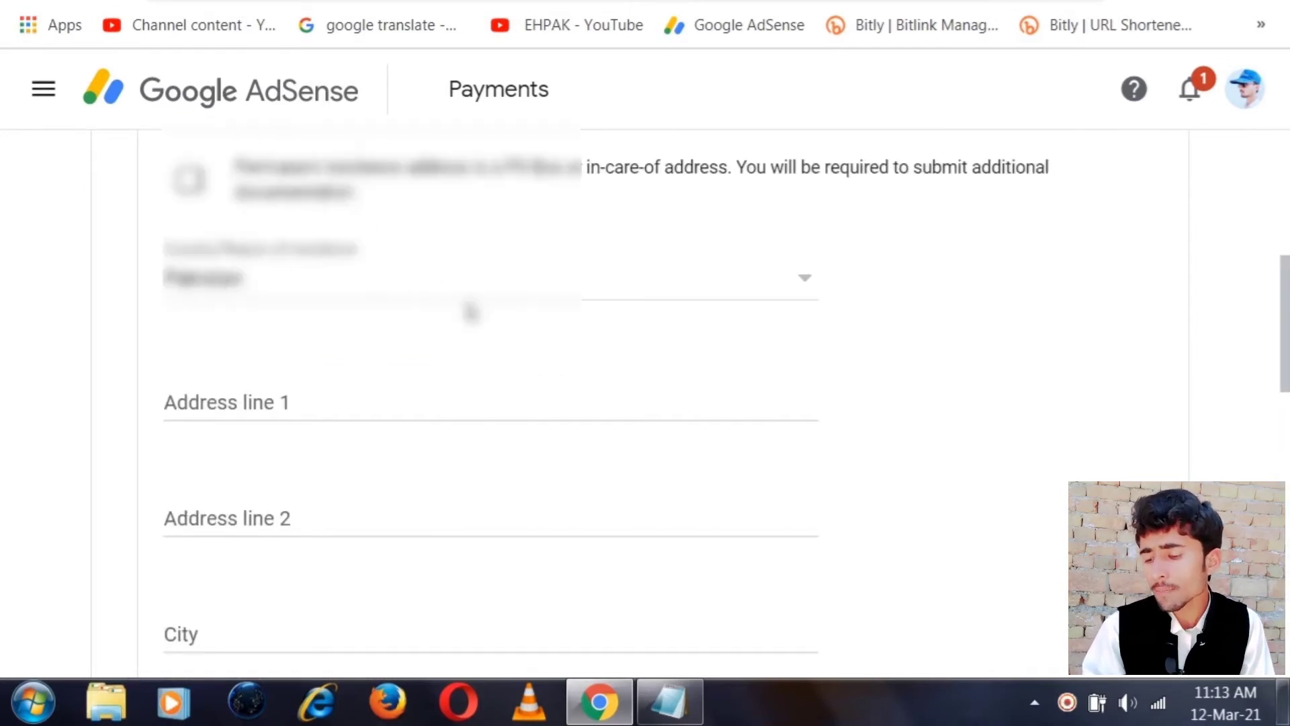
scroll(471, 309, "up", 4)
left_click(176, 431)
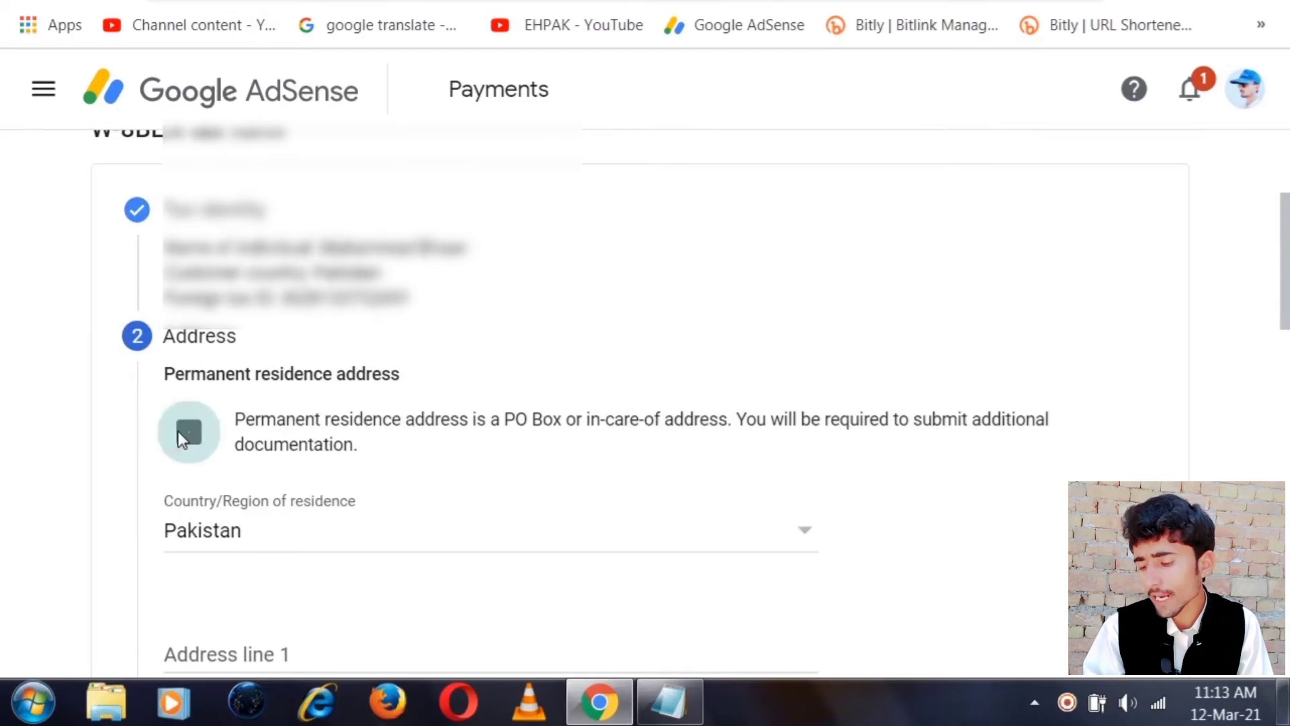
scroll(582, 344, "down", 2)
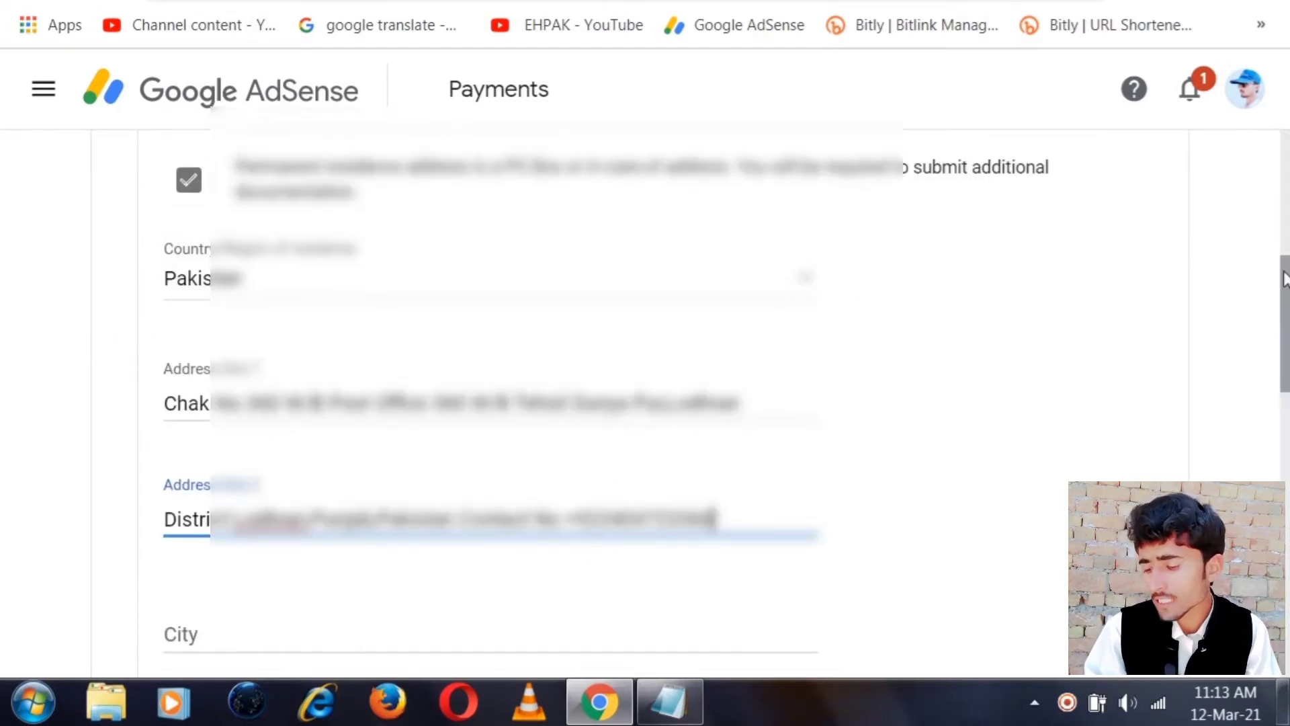
left_click_drag(1281, 276, 1279, 366)
Fill in the city and postal code, mark mailing address as same, and continue
left_click(183, 263)
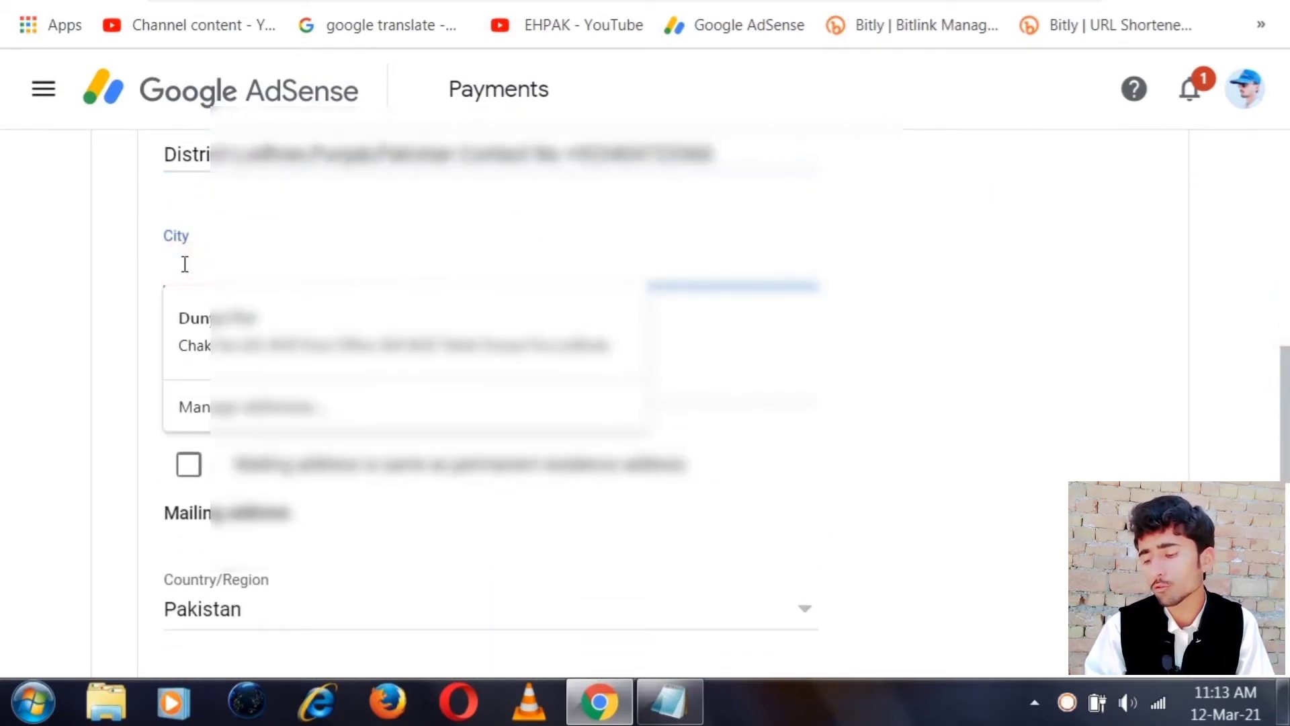
type("Dunyapur")
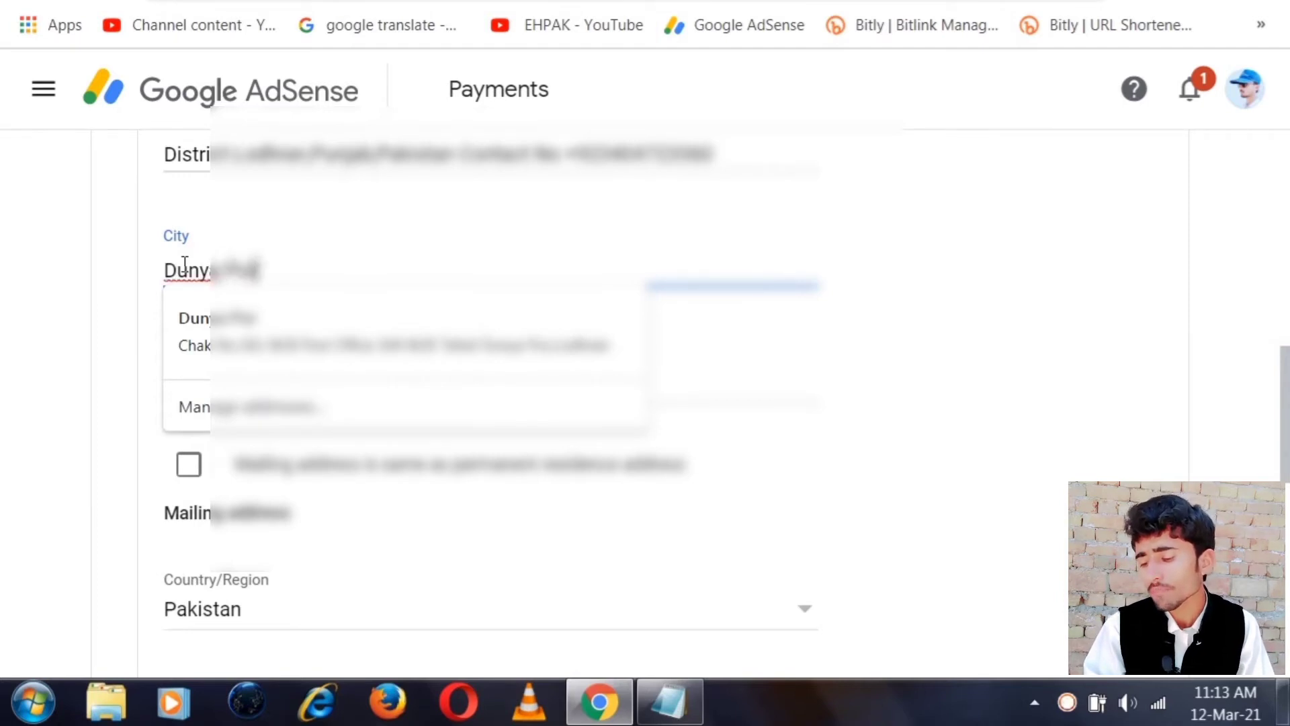
left_click(772, 357)
left_click(293, 386)
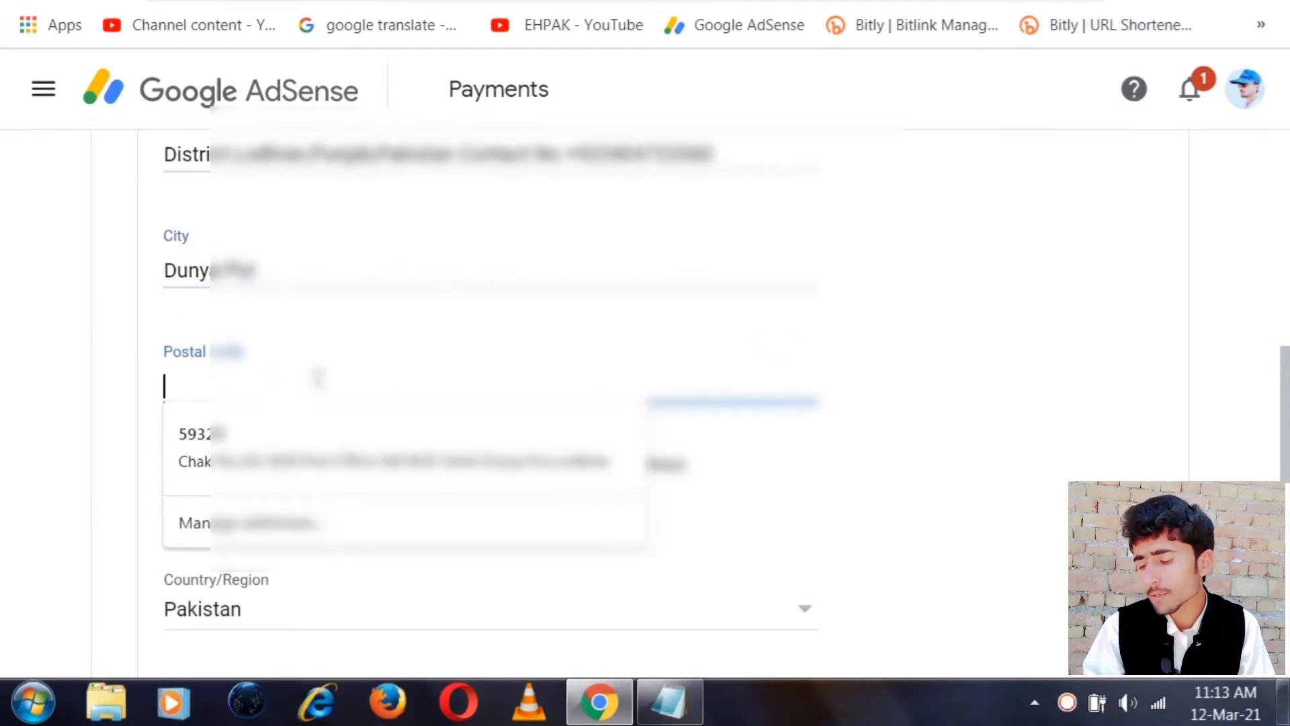
left_click(191, 421)
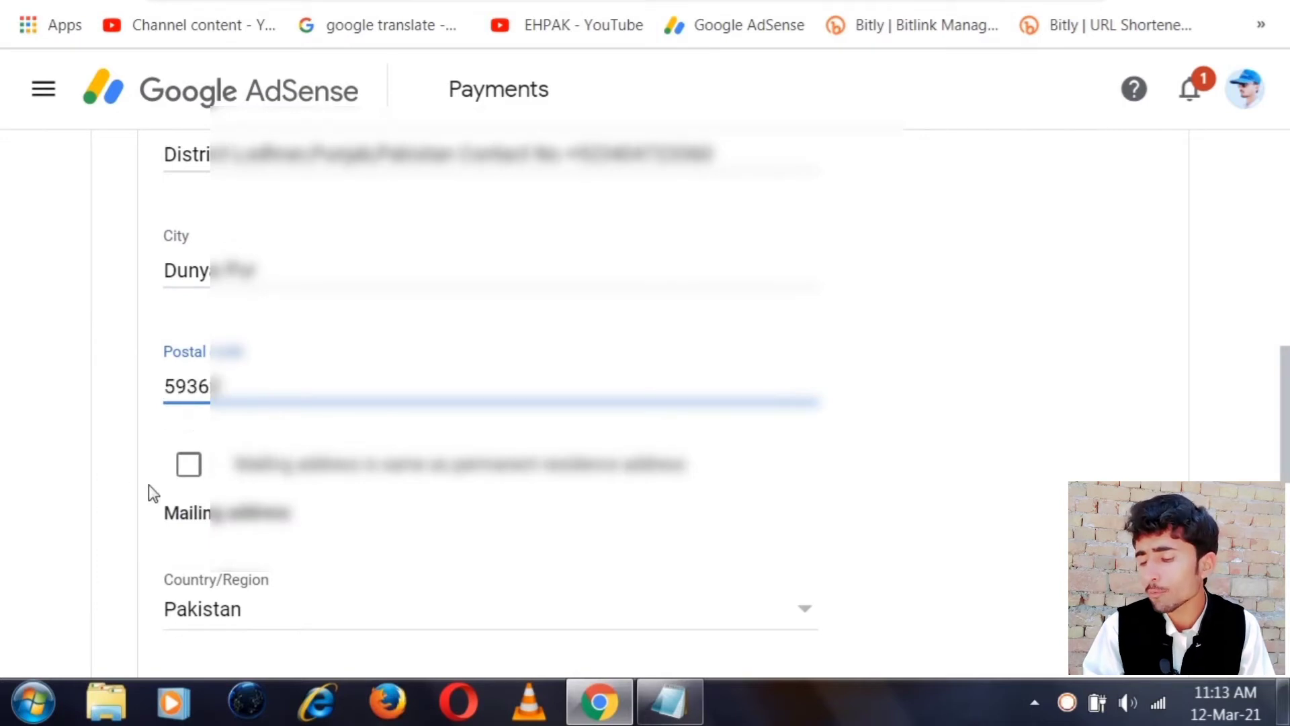
left_click(189, 465)
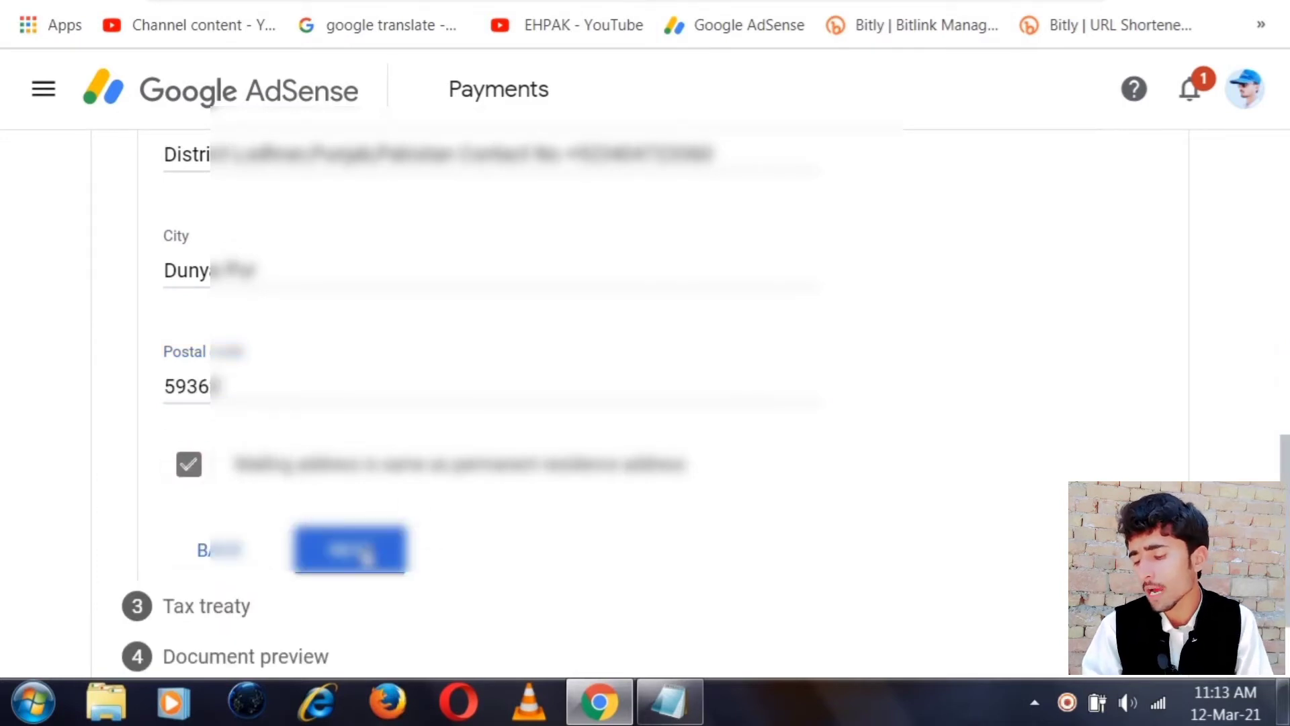
left_click(349, 549)
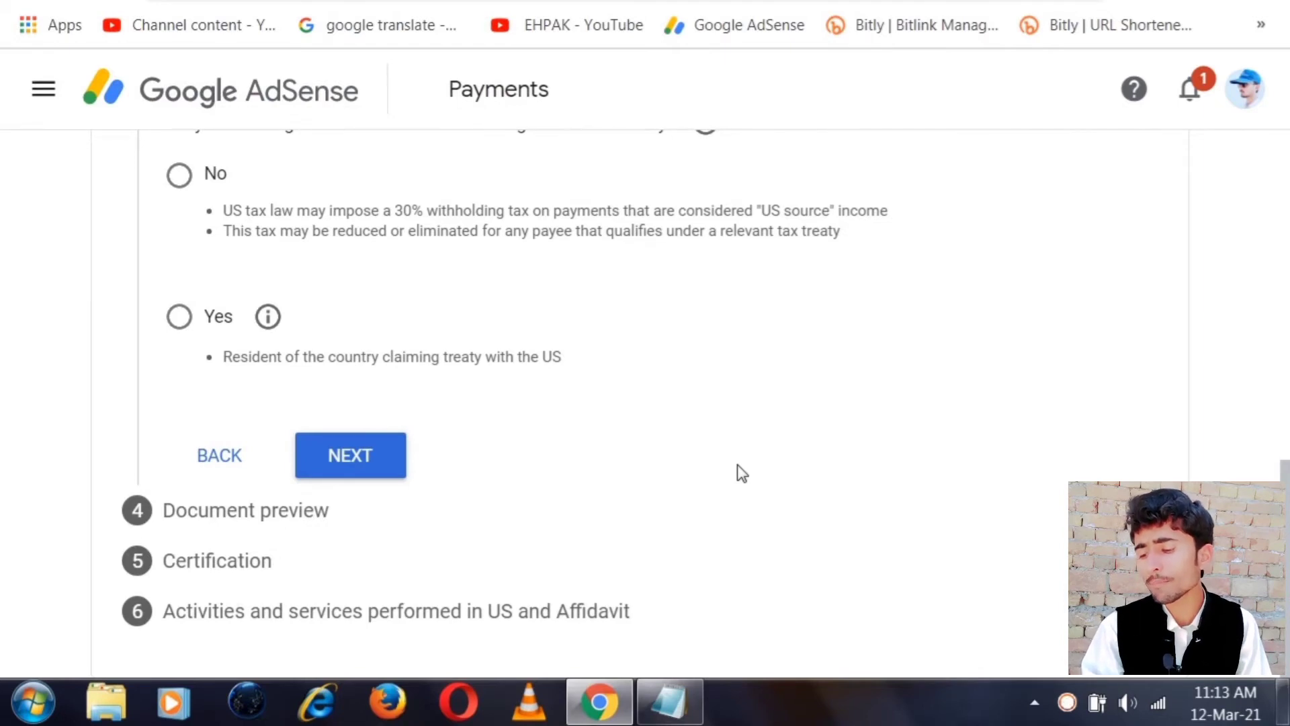
Answer Yes to the treaty claim and choose Pakistan as the treaty residence country
scroll(740, 472, "up", 2)
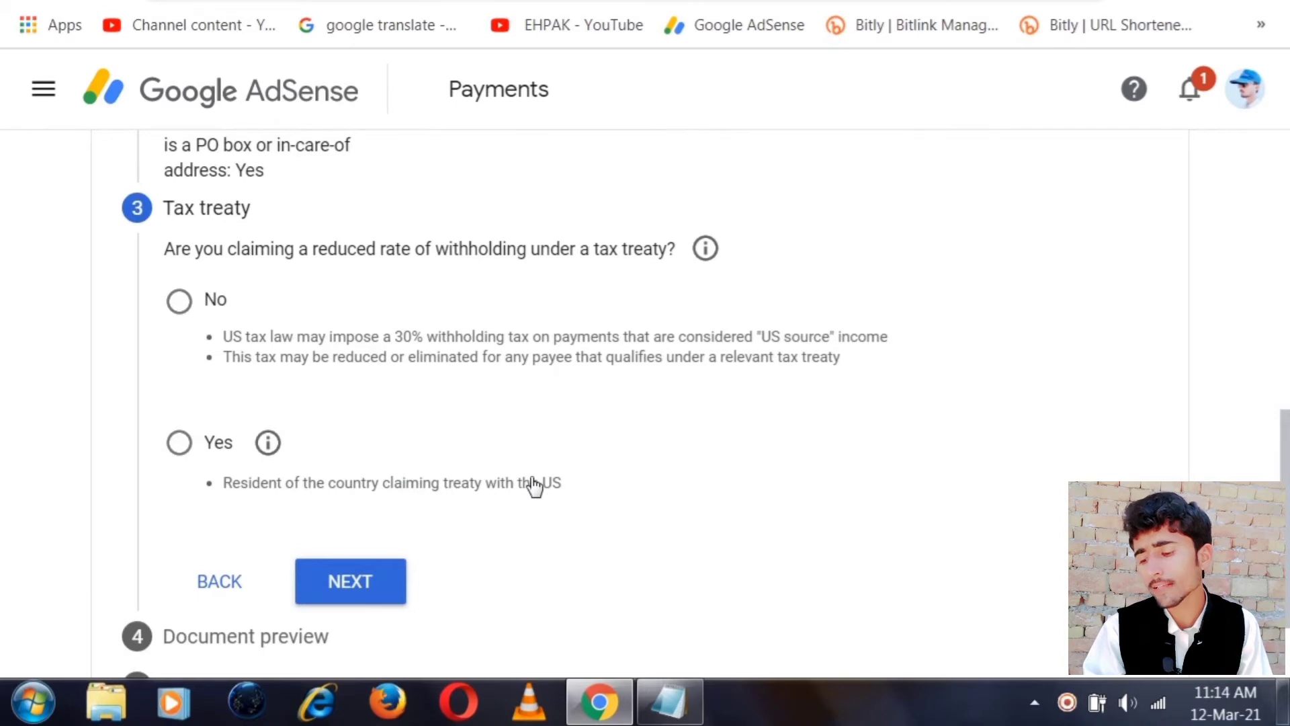
left_click(177, 442)
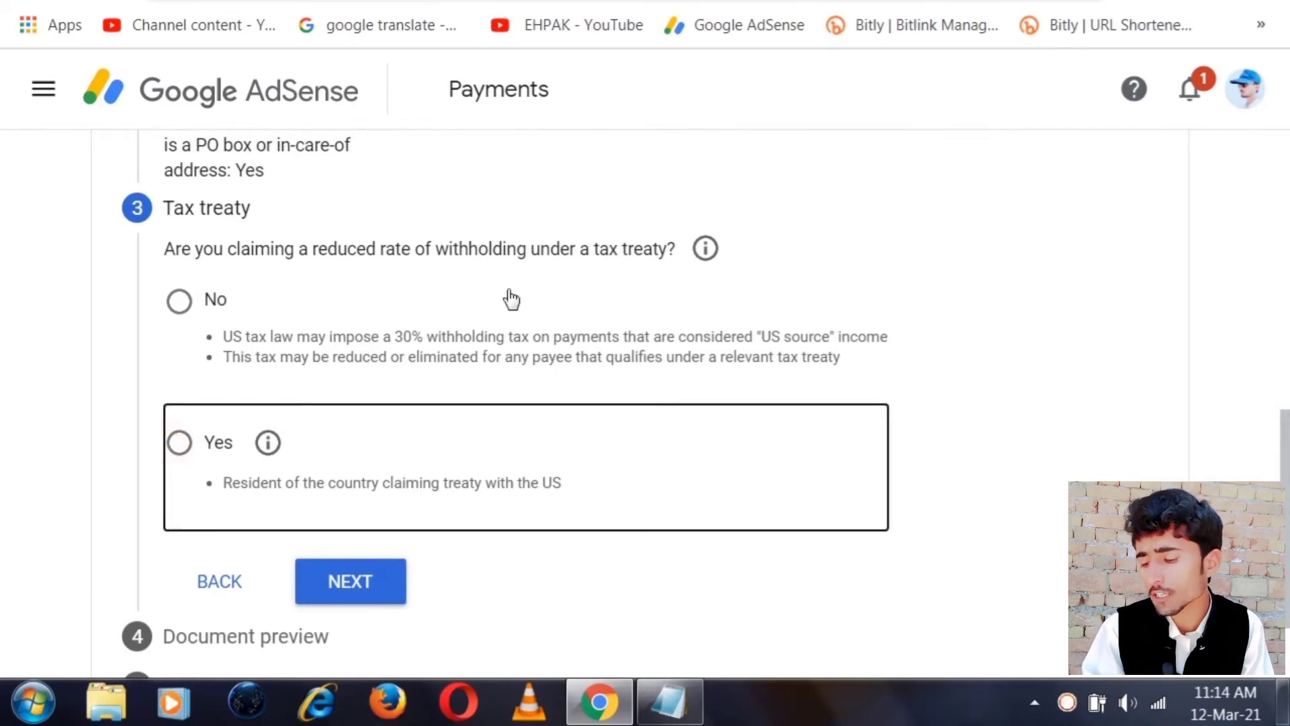
left_click(209, 441)
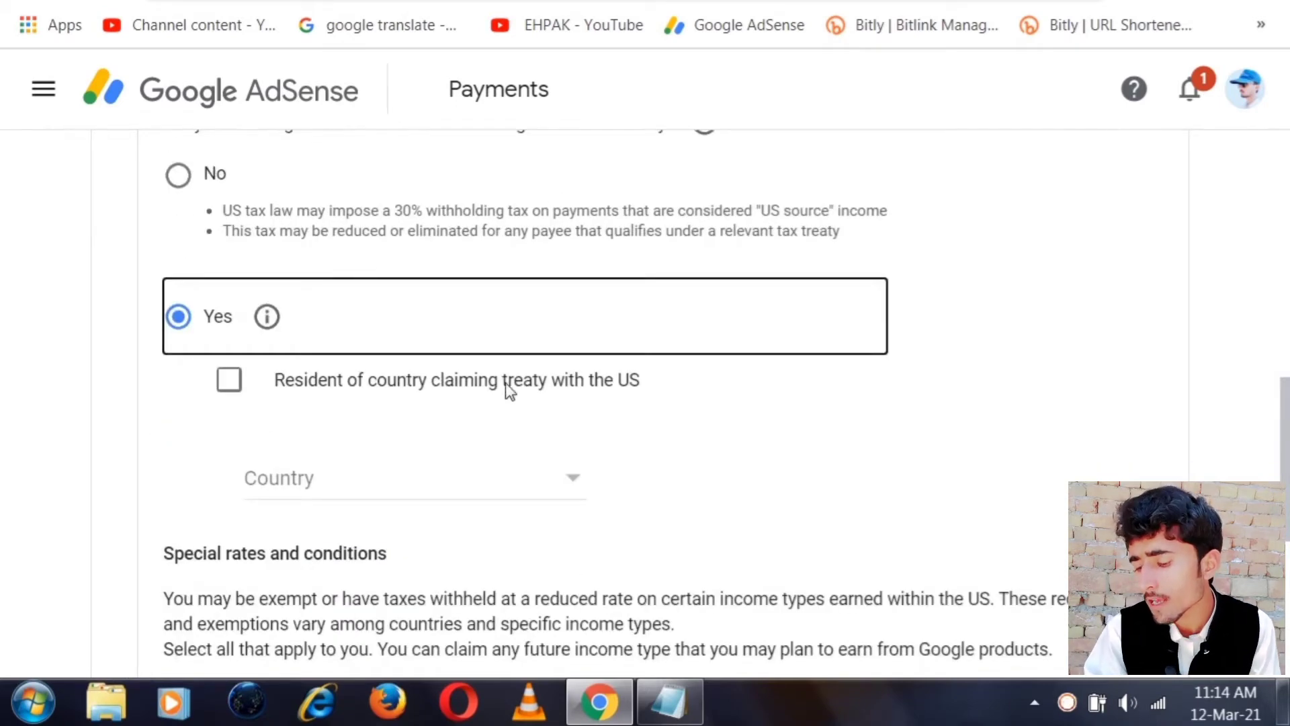
left_click(229, 388)
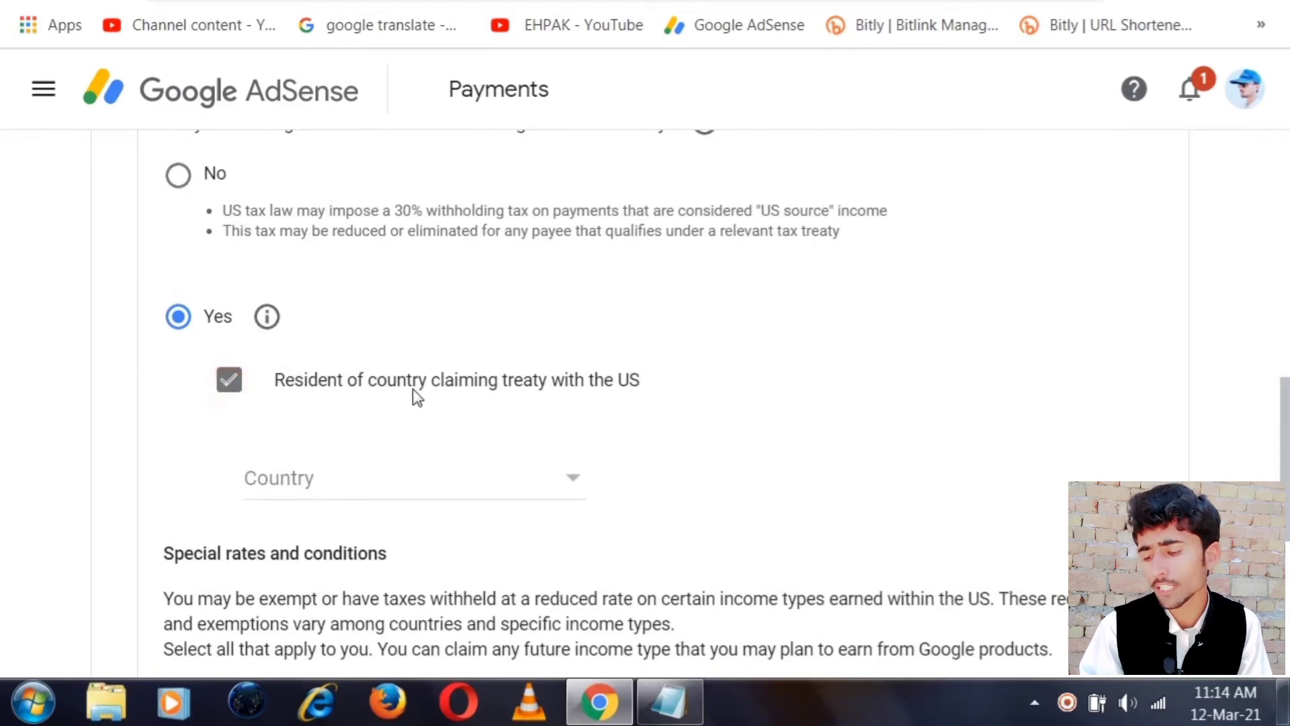
left_click(557, 490)
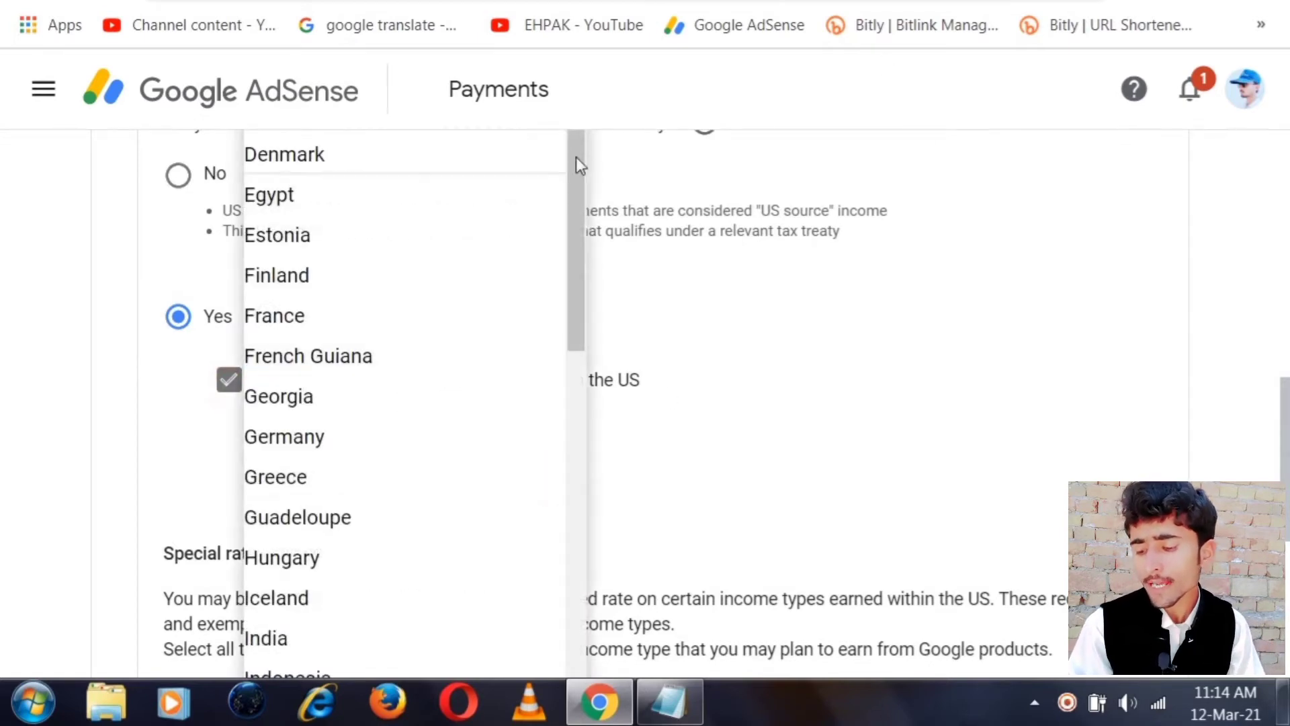
left_click(575, 354)
left_click_drag(575, 353, 574, 640)
left_click(280, 611)
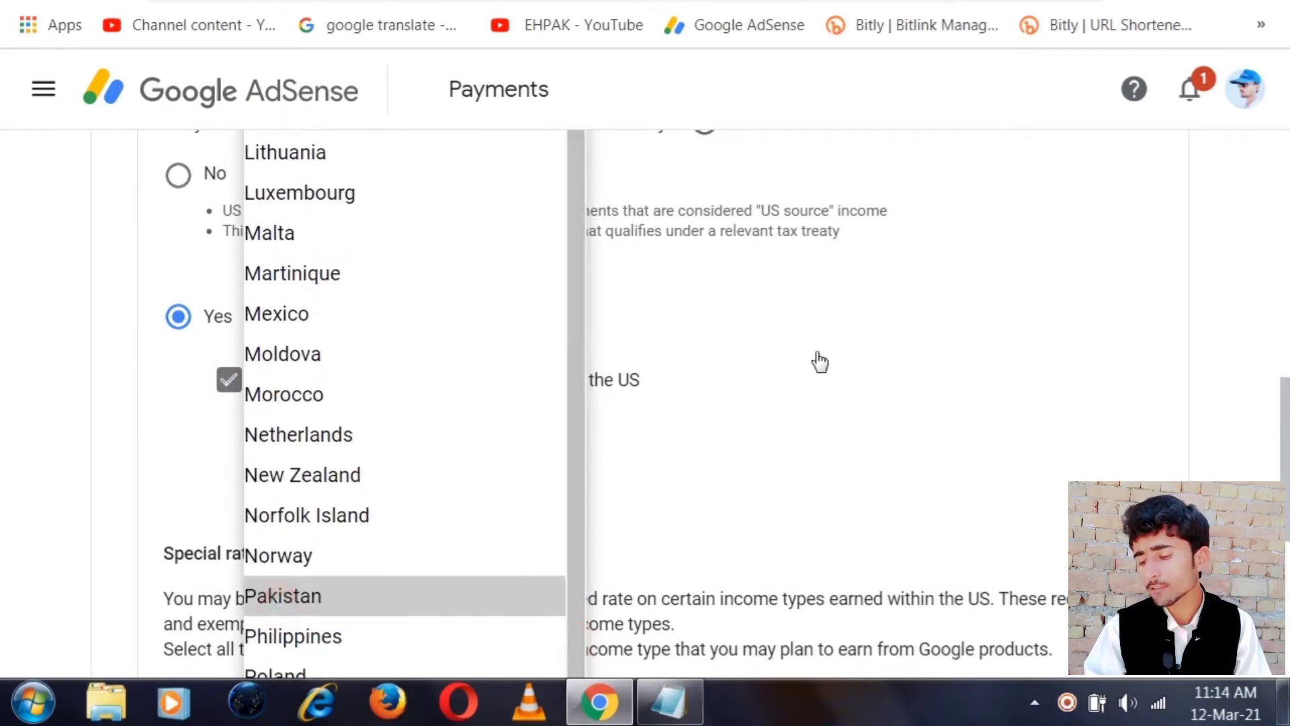
scroll(835, 371, "down", 3)
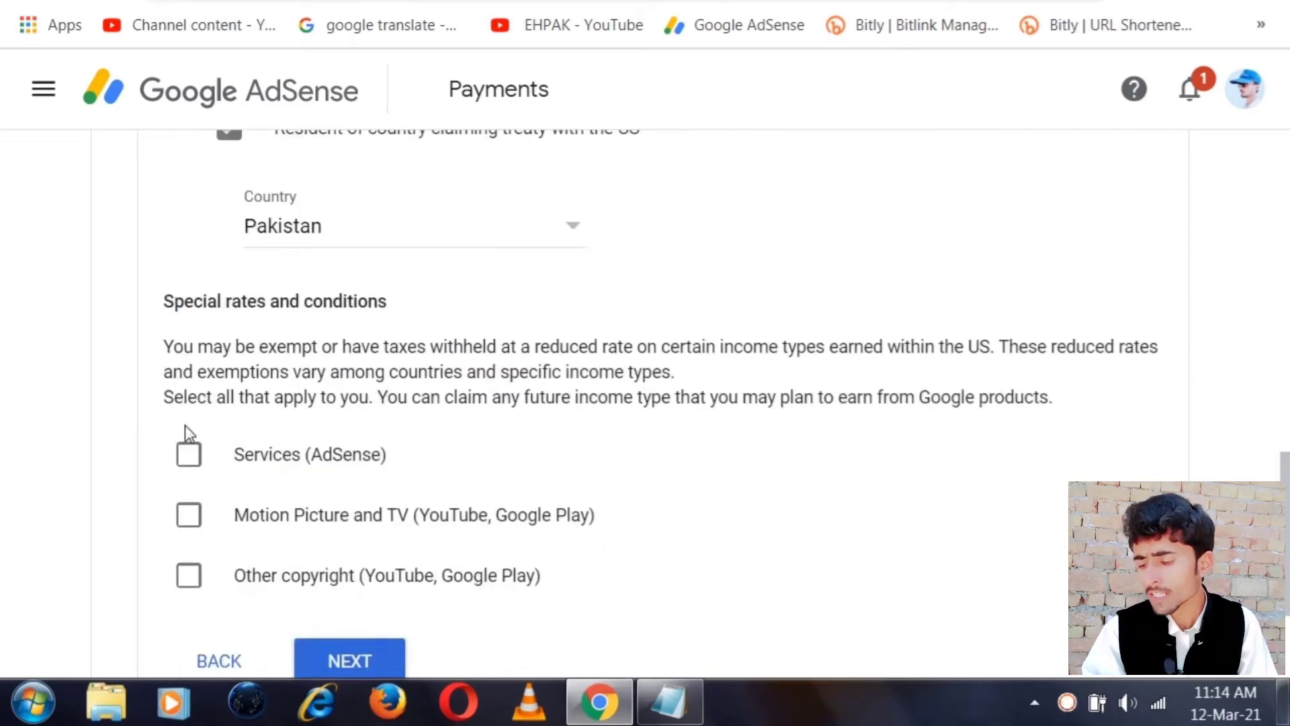
Claim Services income under Article 3 paragraph 2 at 0% withholding, confirming the reason
left_click(188, 453)
scroll(554, 299, "down", 3)
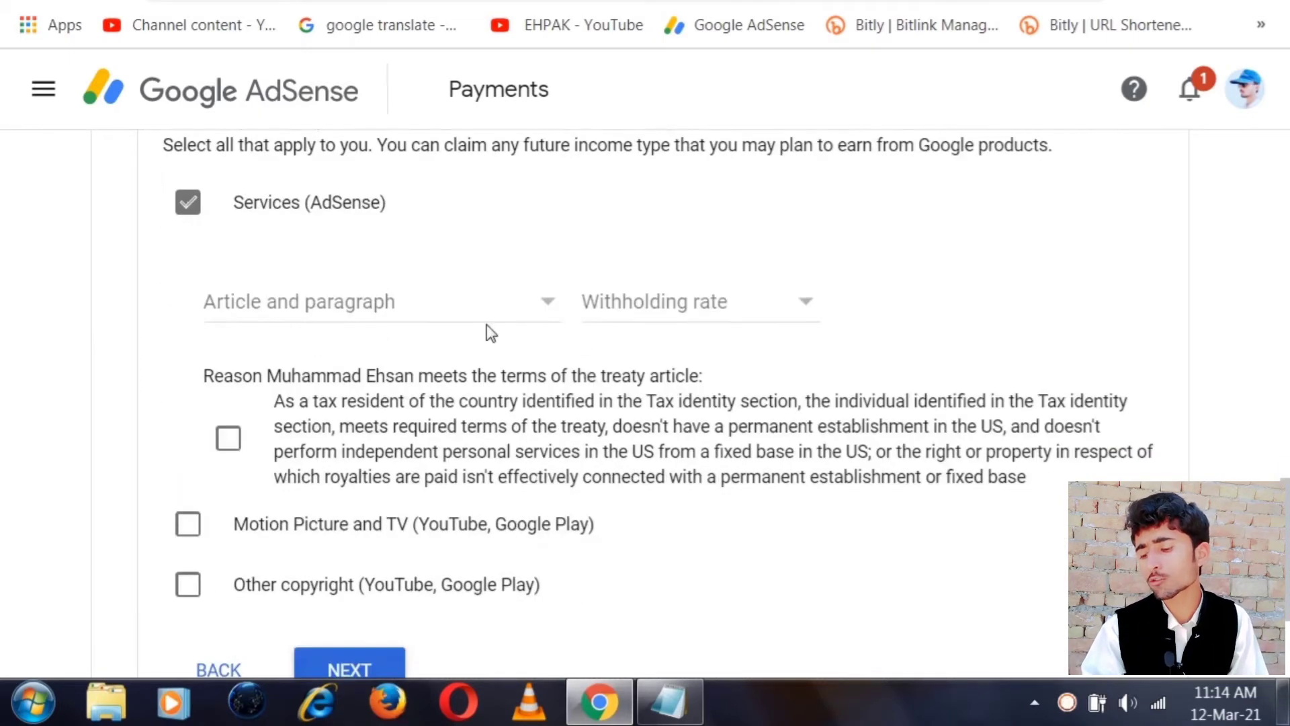
left_click(480, 303)
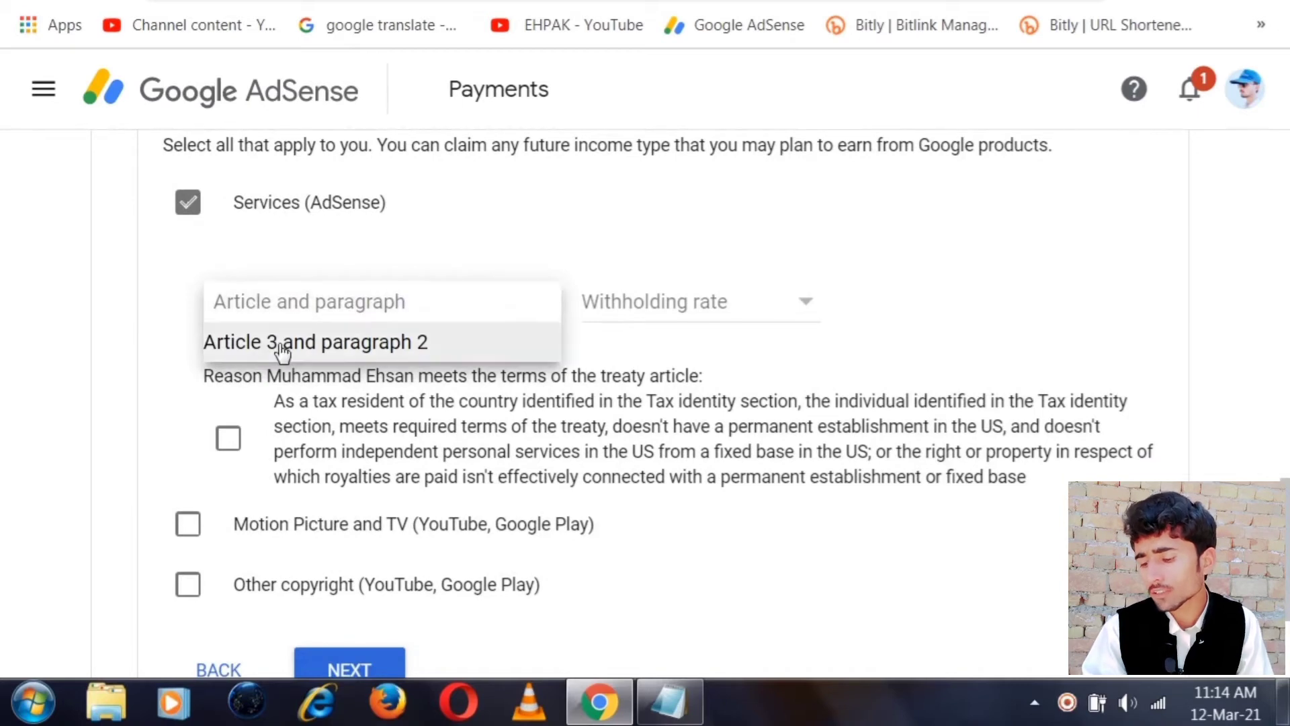
left_click(415, 356)
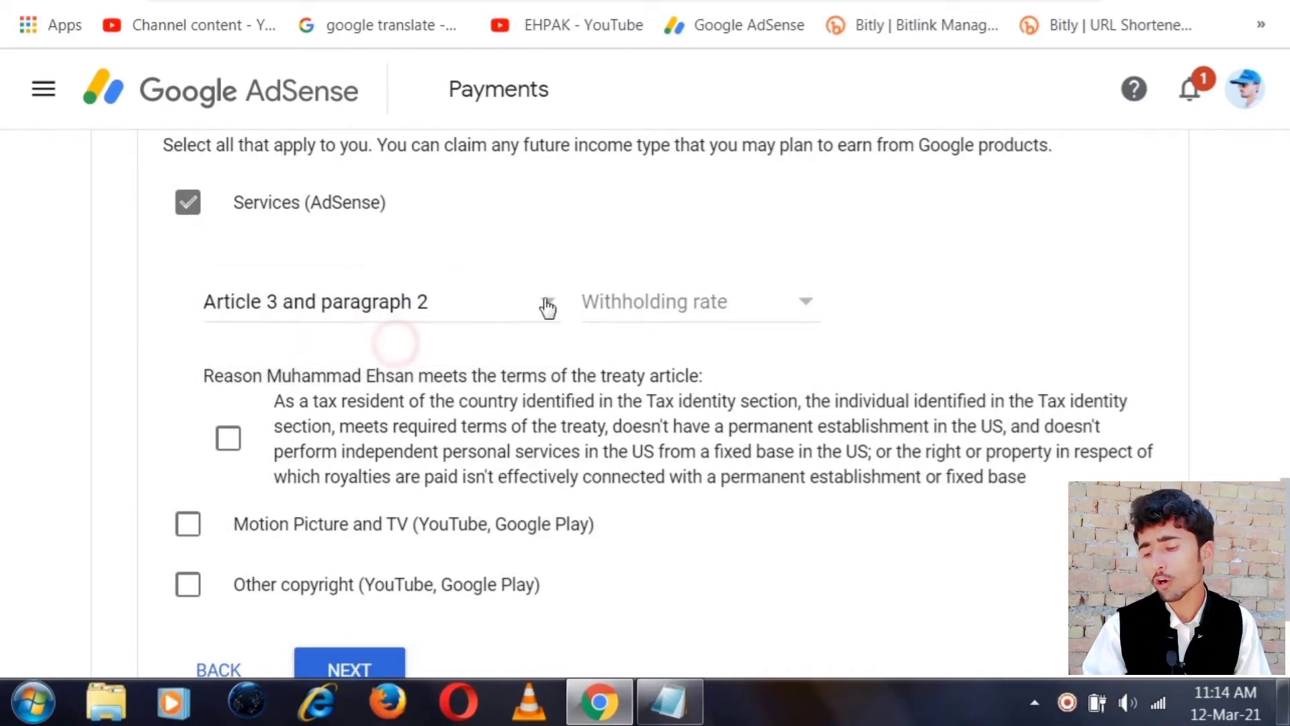
left_click(688, 302)
left_click(633, 355)
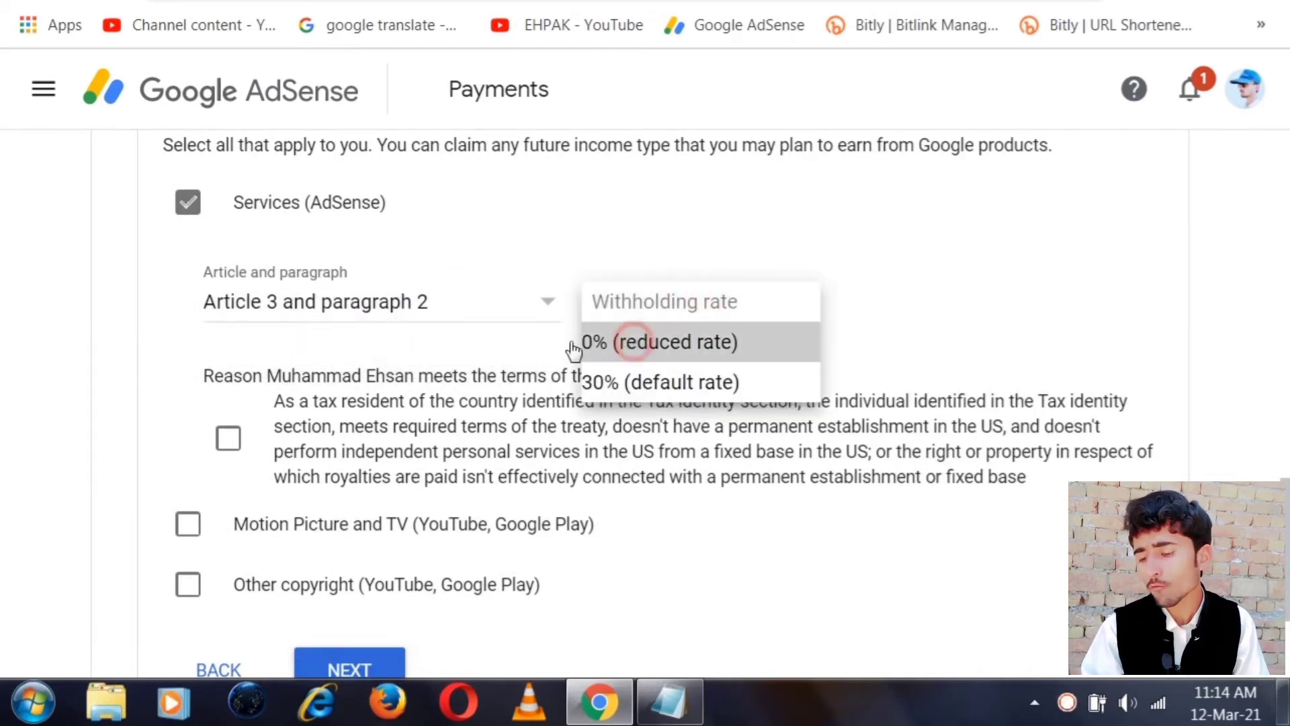
left_click(229, 443)
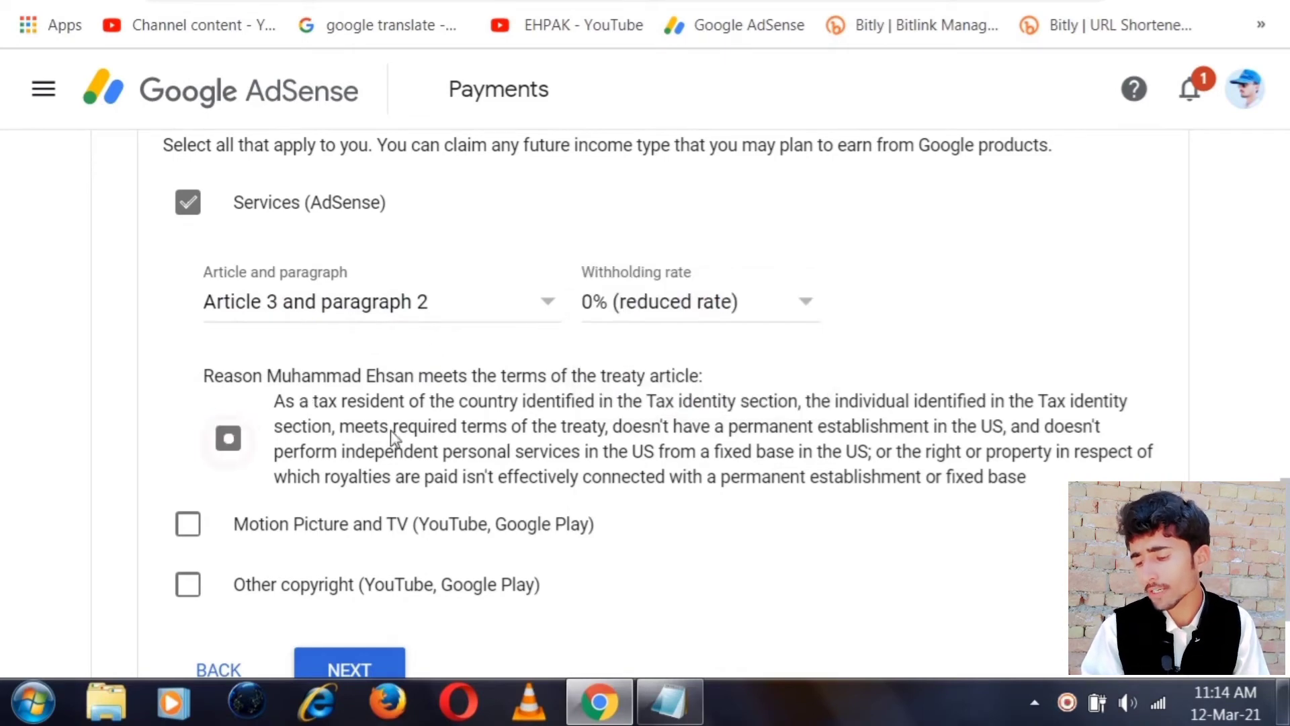
Add Motion Picture and TV income with No treaty at the 30% rate, confirming the reason
left_click(188, 525)
scroll(544, 357, "down", 2)
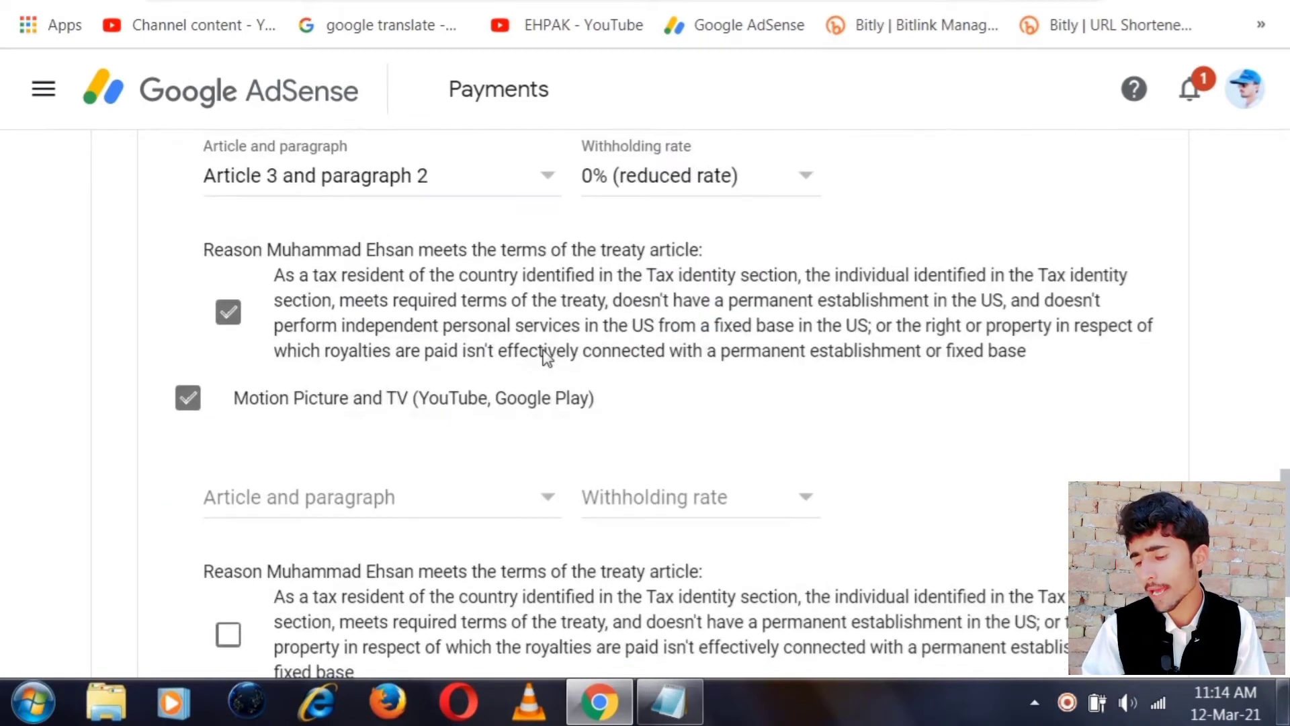
left_click(296, 503)
left_click(316, 563)
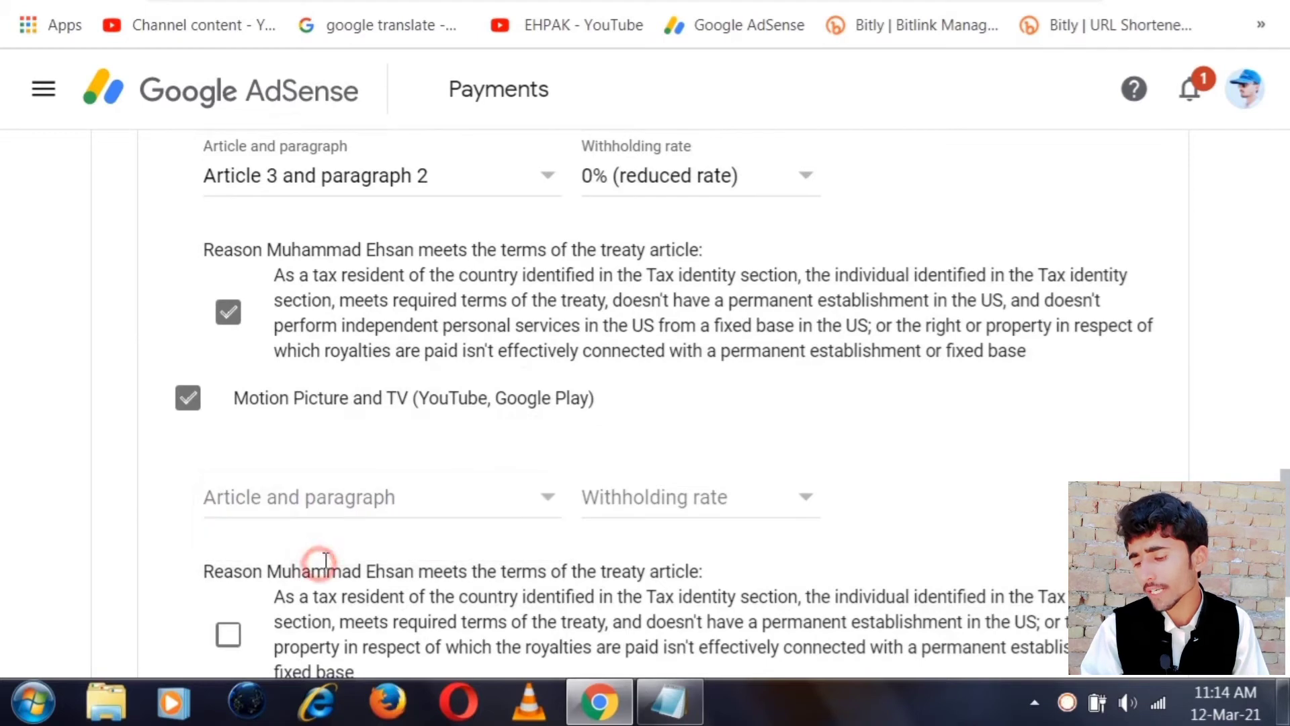
left_click(439, 516)
left_click(351, 538)
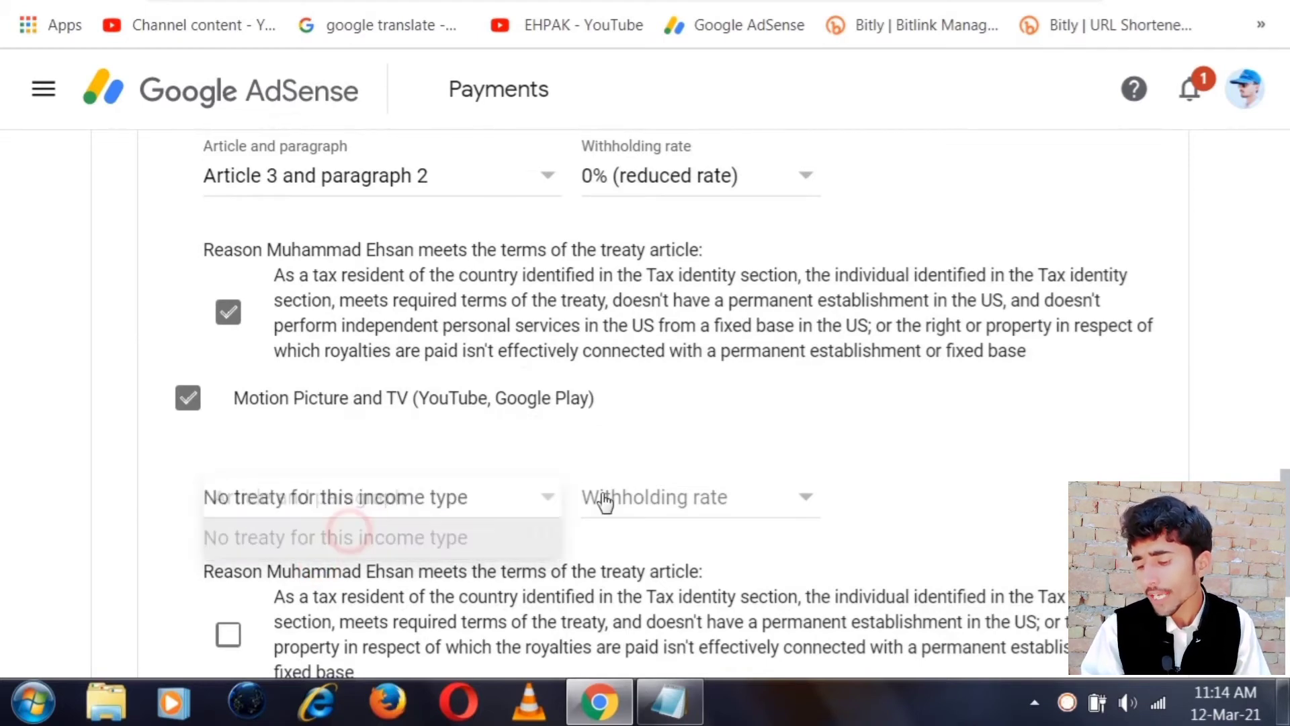
left_click(628, 504)
left_click(649, 511)
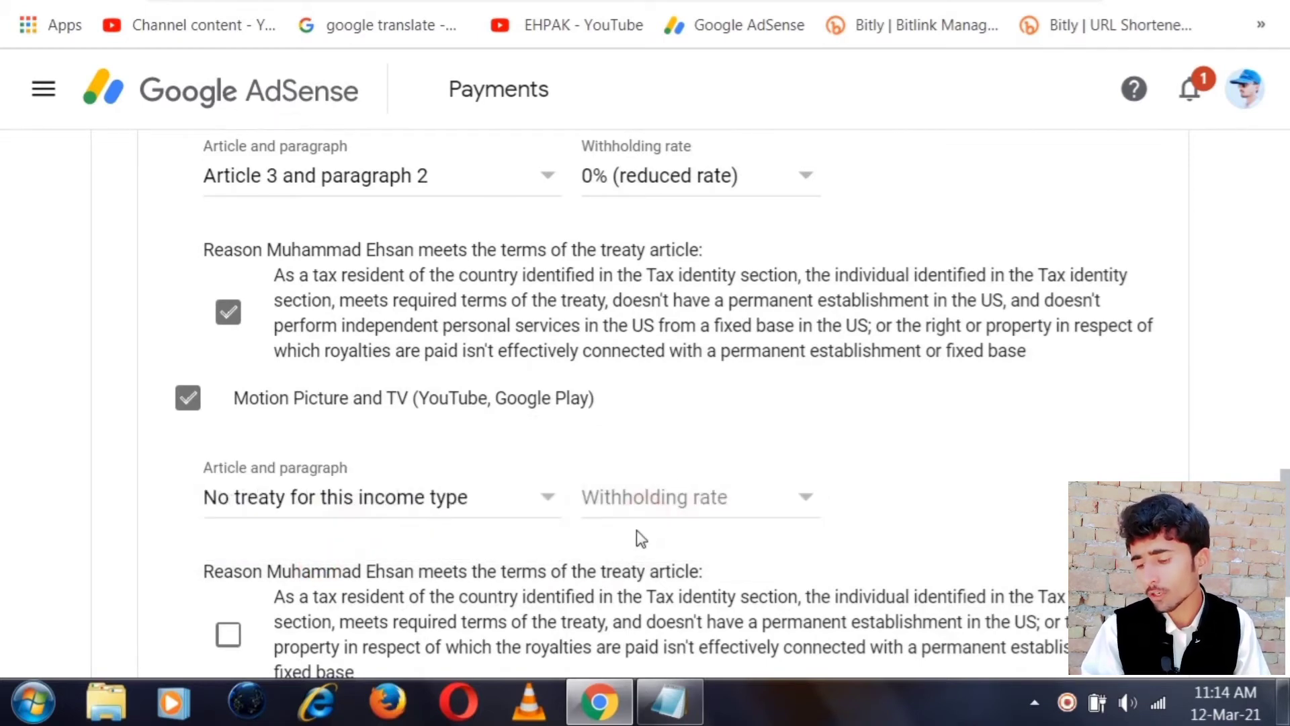
left_click(665, 499)
left_click(667, 536)
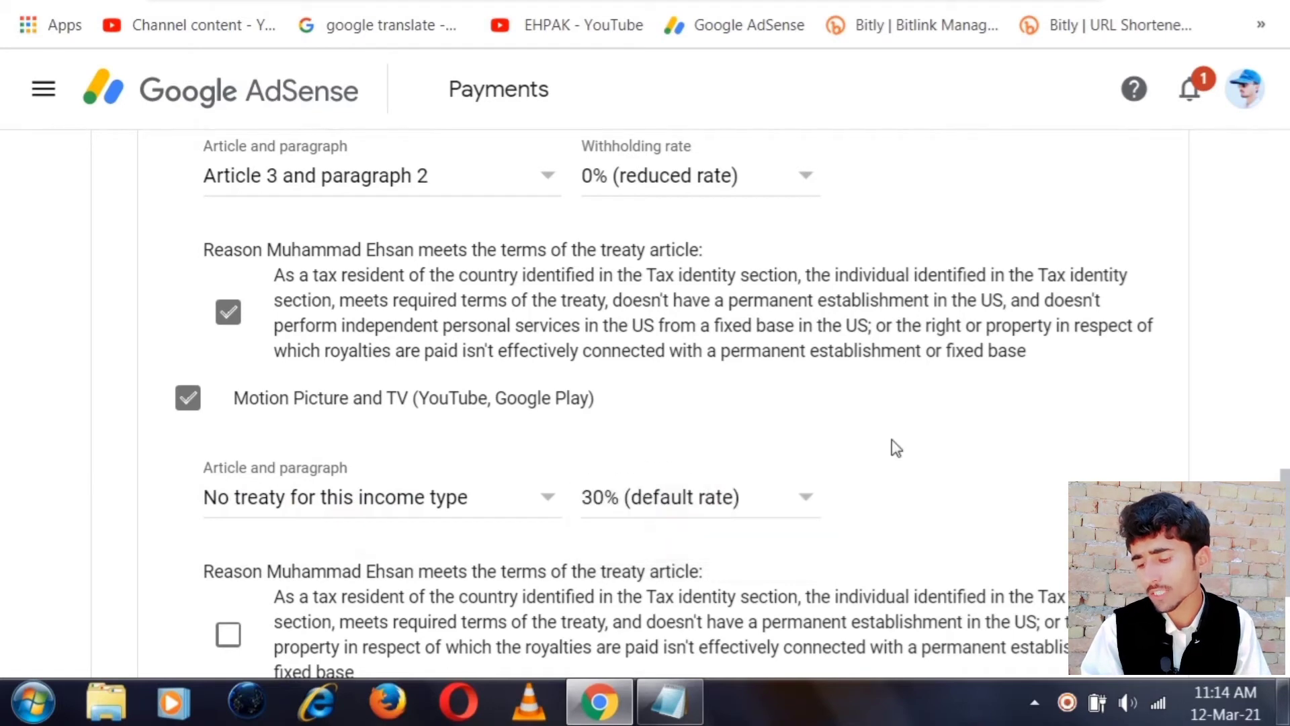
scroll(896, 448, "down", 2)
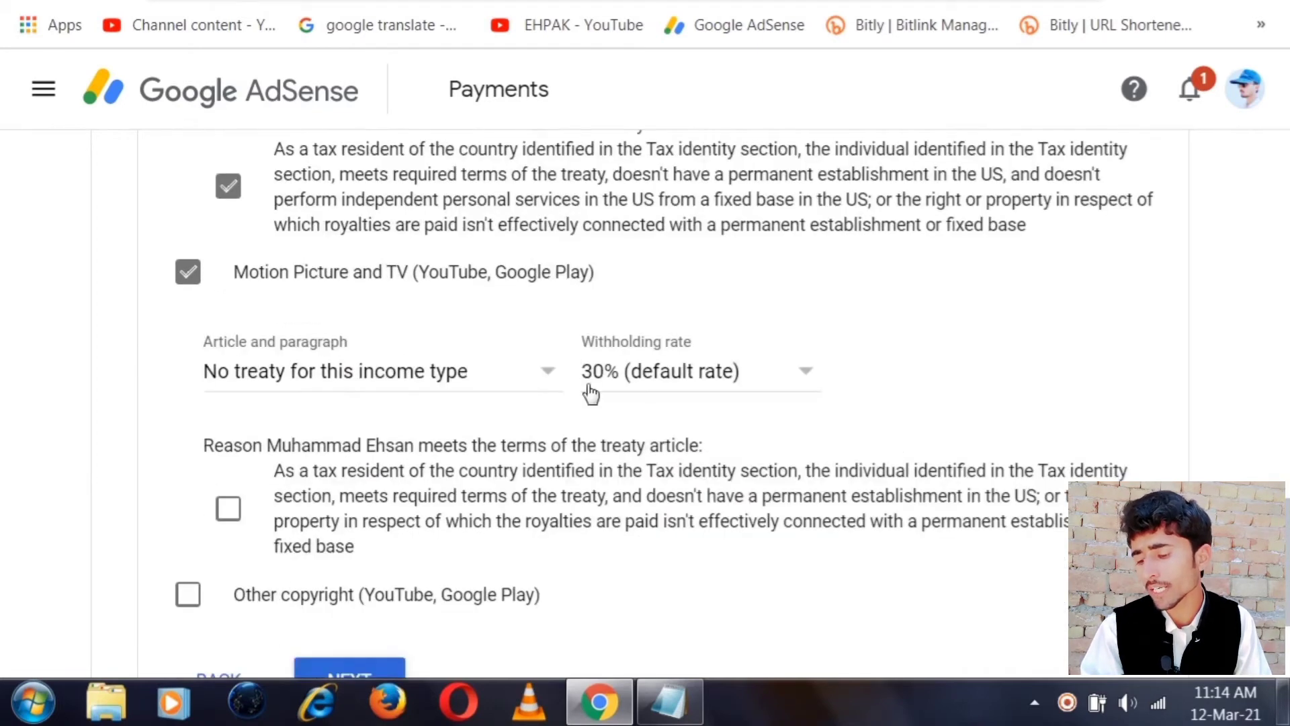
left_click(228, 508)
scroll(622, 410, "down", 3)
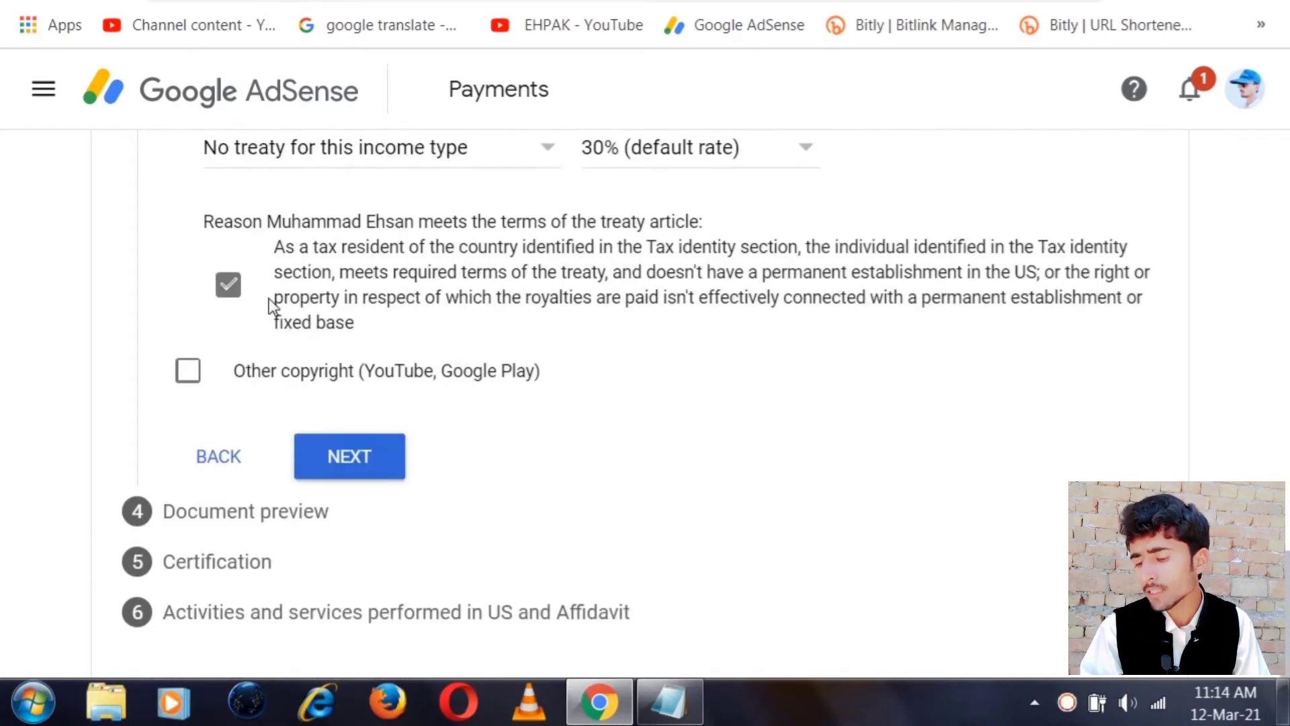
Add Other copyright income under Article 8 paragraph 1 at 0%, confirming the reason
left_click(188, 371)
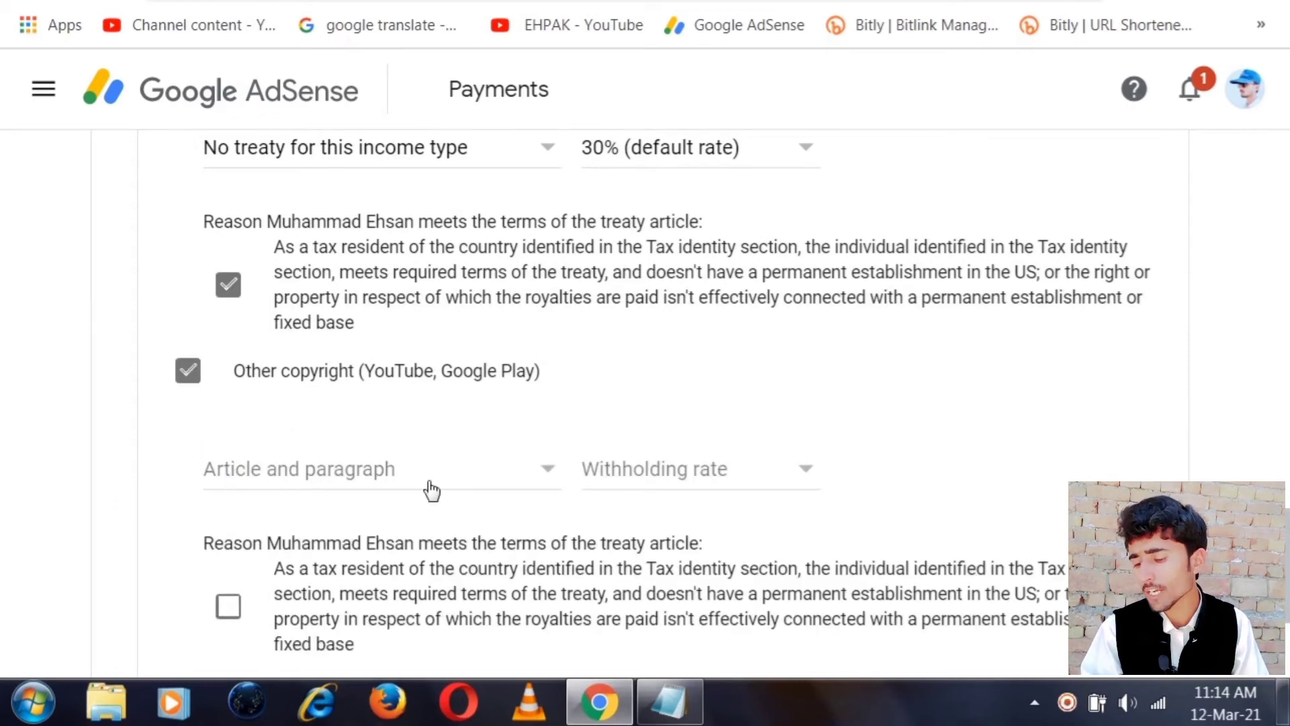
left_click(431, 489)
left_click(305, 512)
left_click(659, 457)
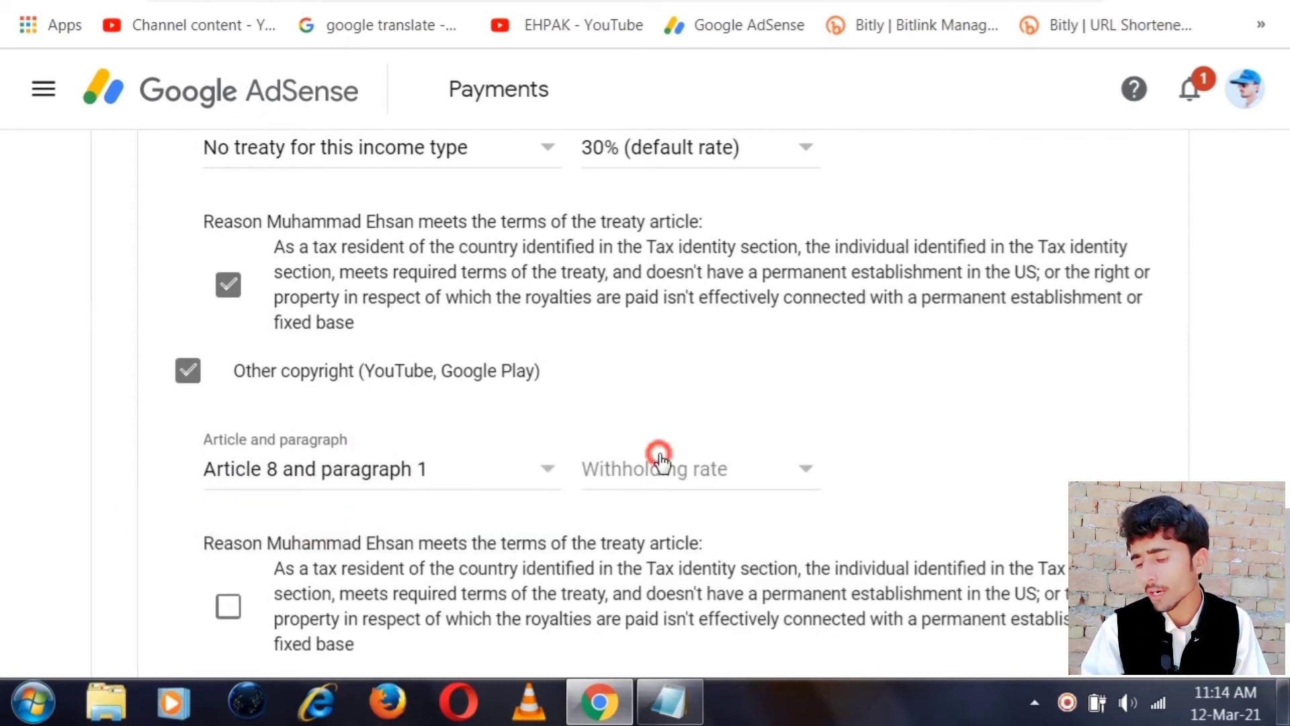
left_click(645, 507)
scroll(757, 429, "down", 2)
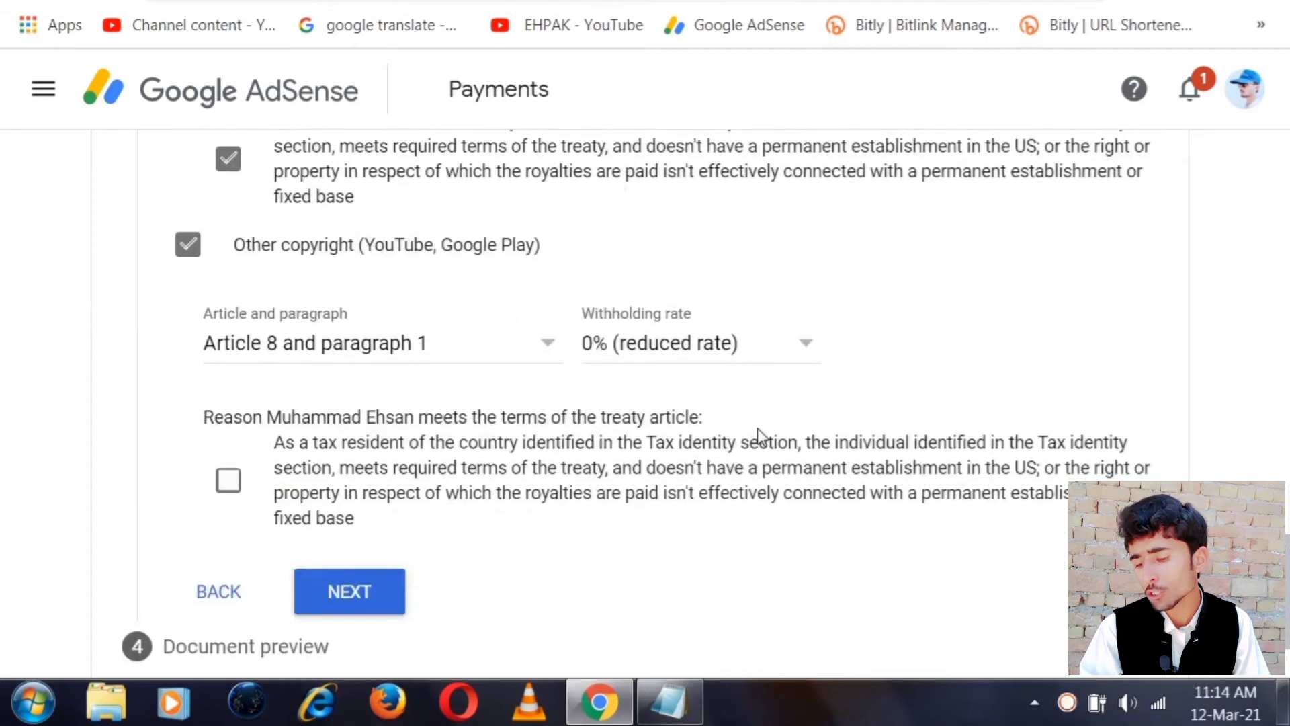
left_click(228, 482)
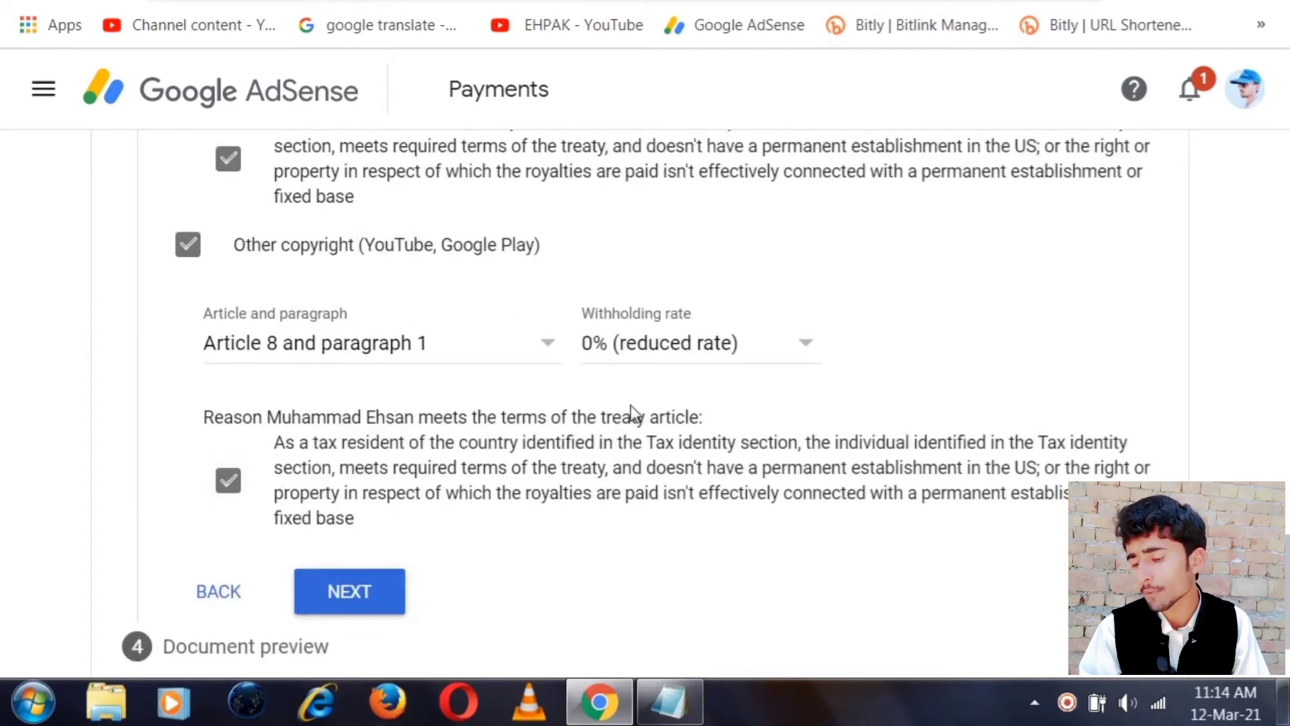
scroll(249, 485, "down", 2)
Go to Document preview, tick the review confirmation for the four forms, and proceed to Certification
left_click(329, 471)
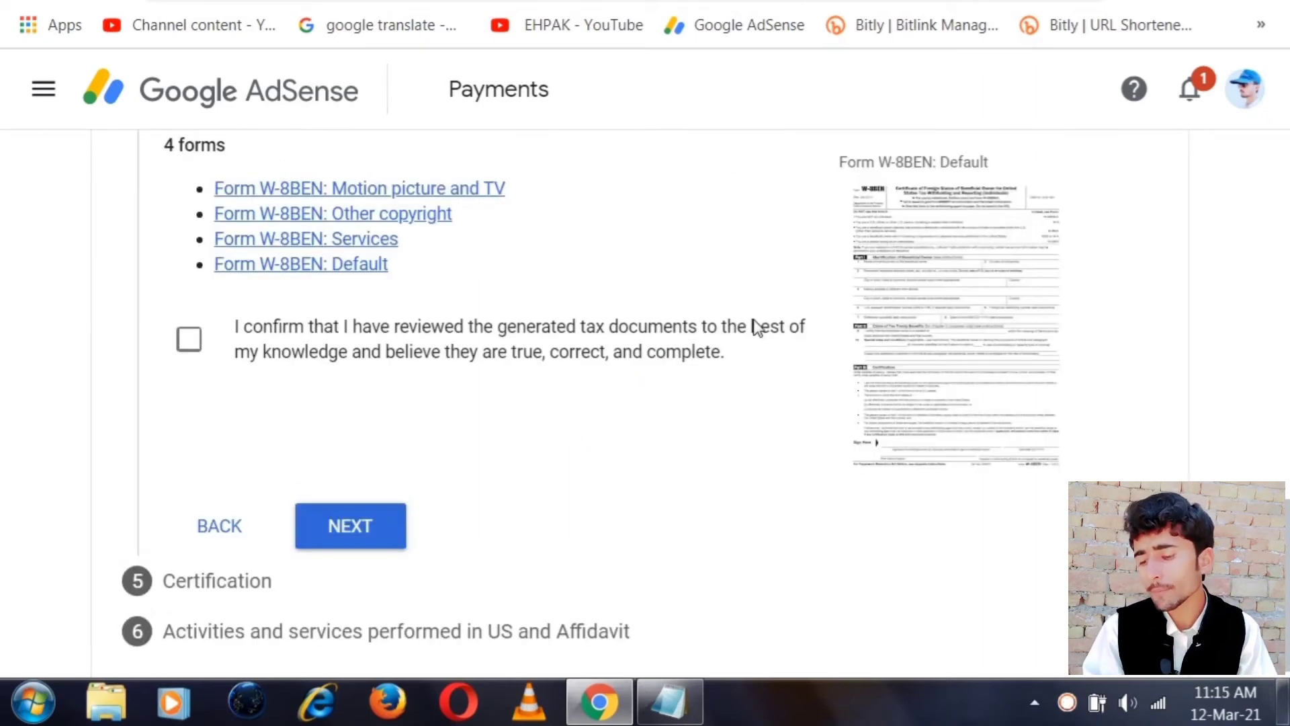
left_click(188, 341)
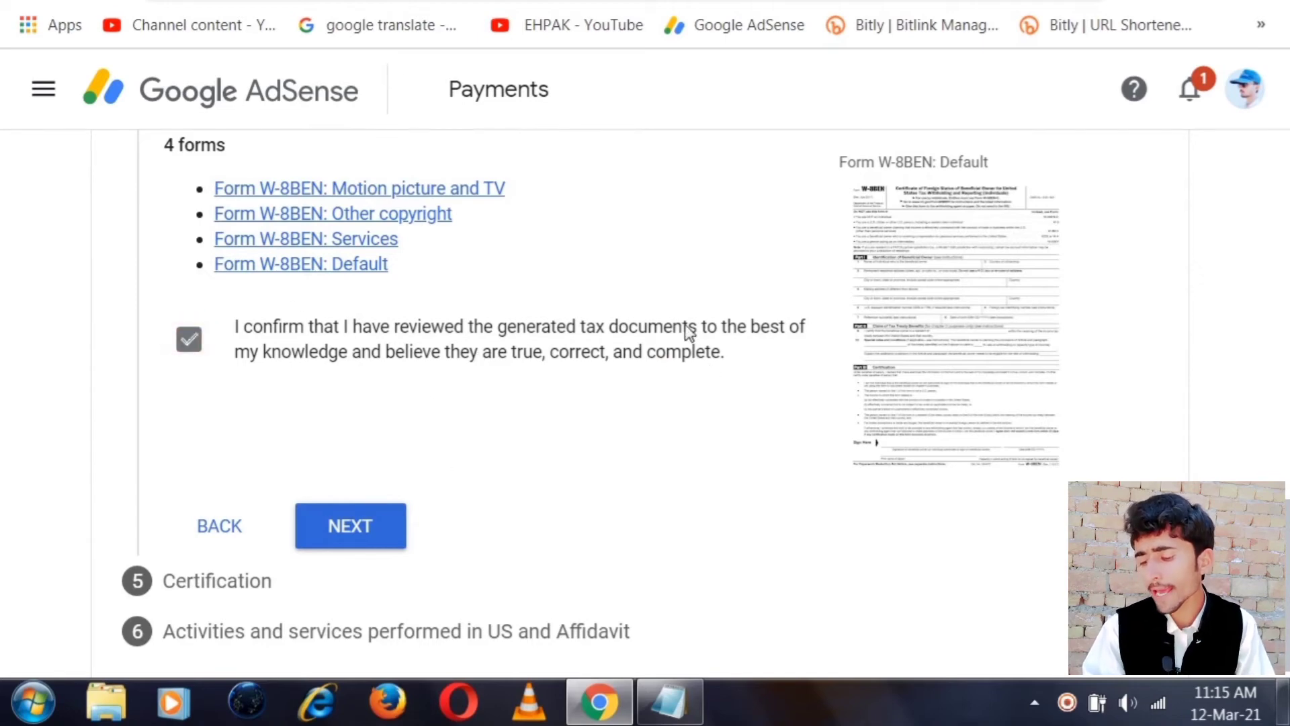
left_click(368, 514)
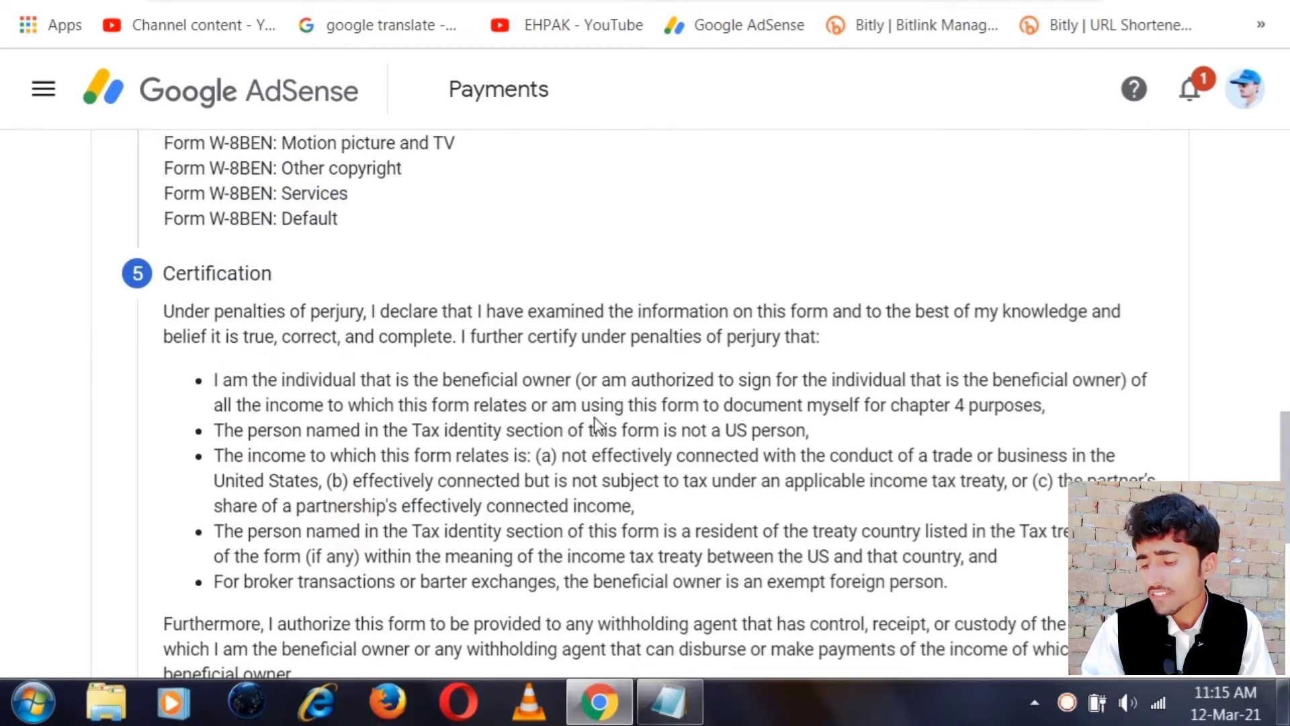
Sign with your full legal name as the listed person, then proceed to step 6 on US activities
scroll(594, 417, "down", 4)
scroll(593, 417, "down", 3)
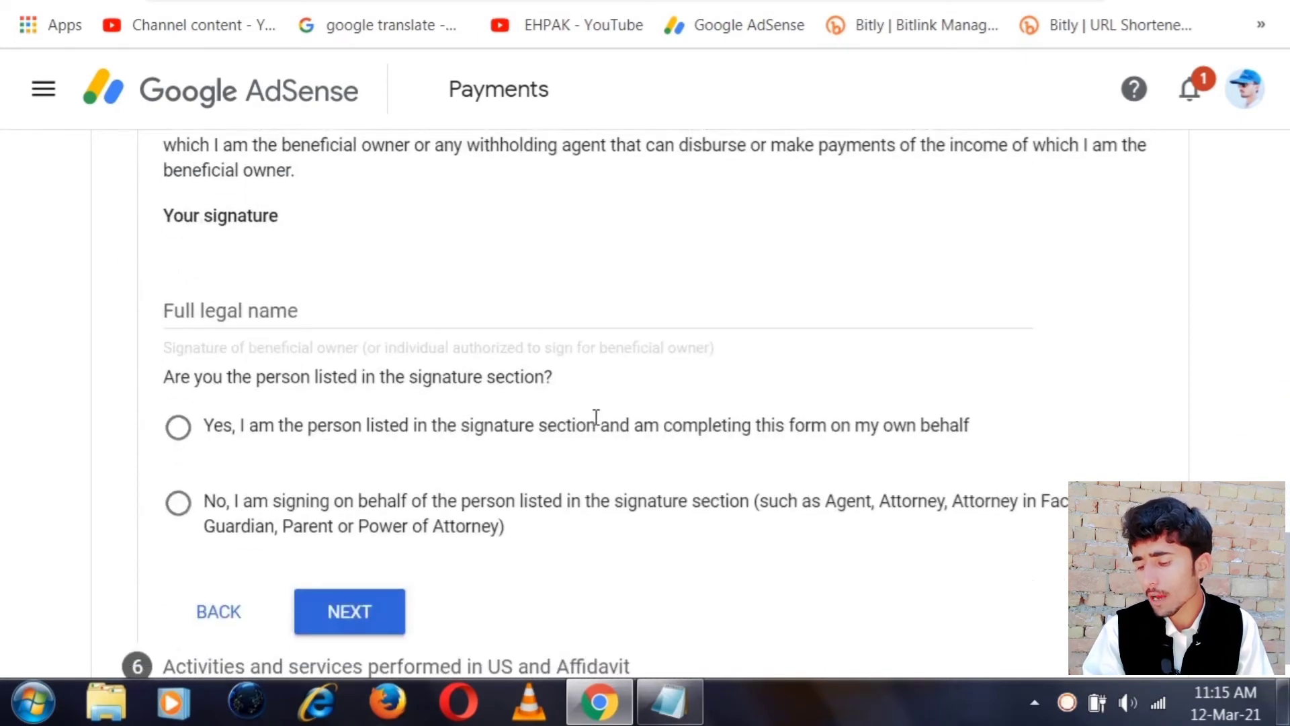
left_click(222, 301)
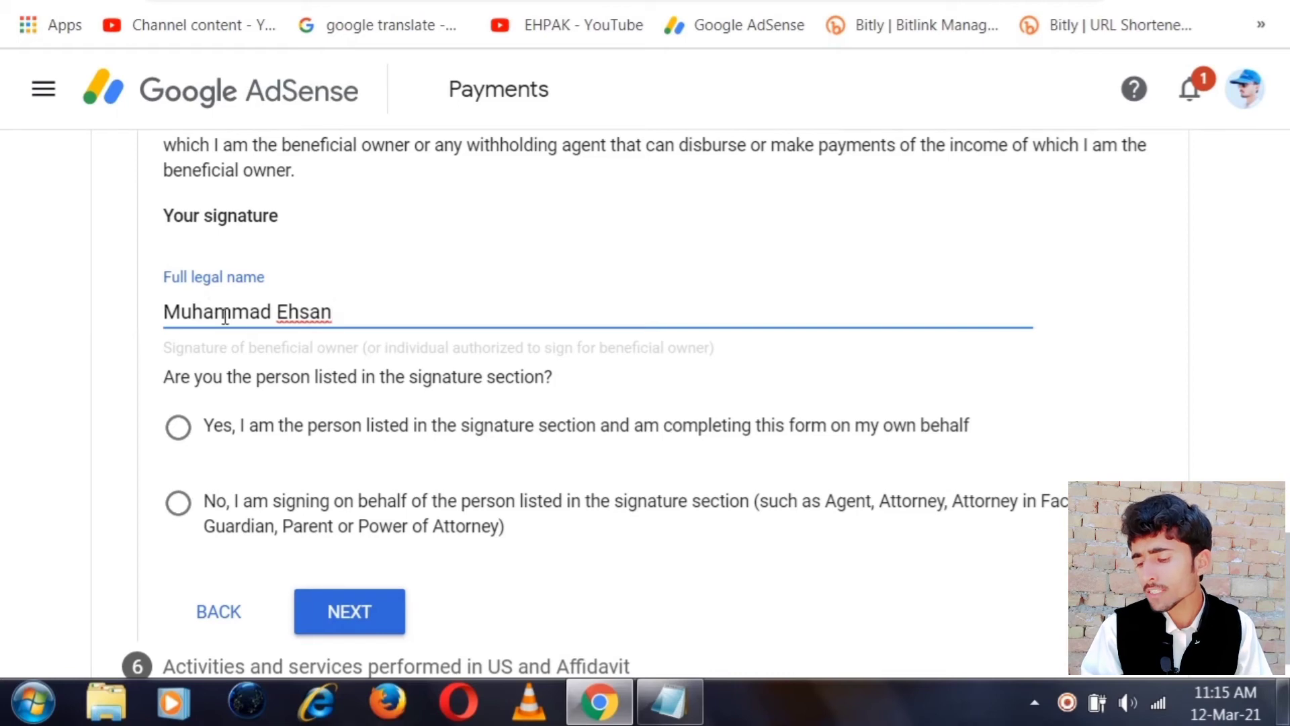
left_click(178, 428)
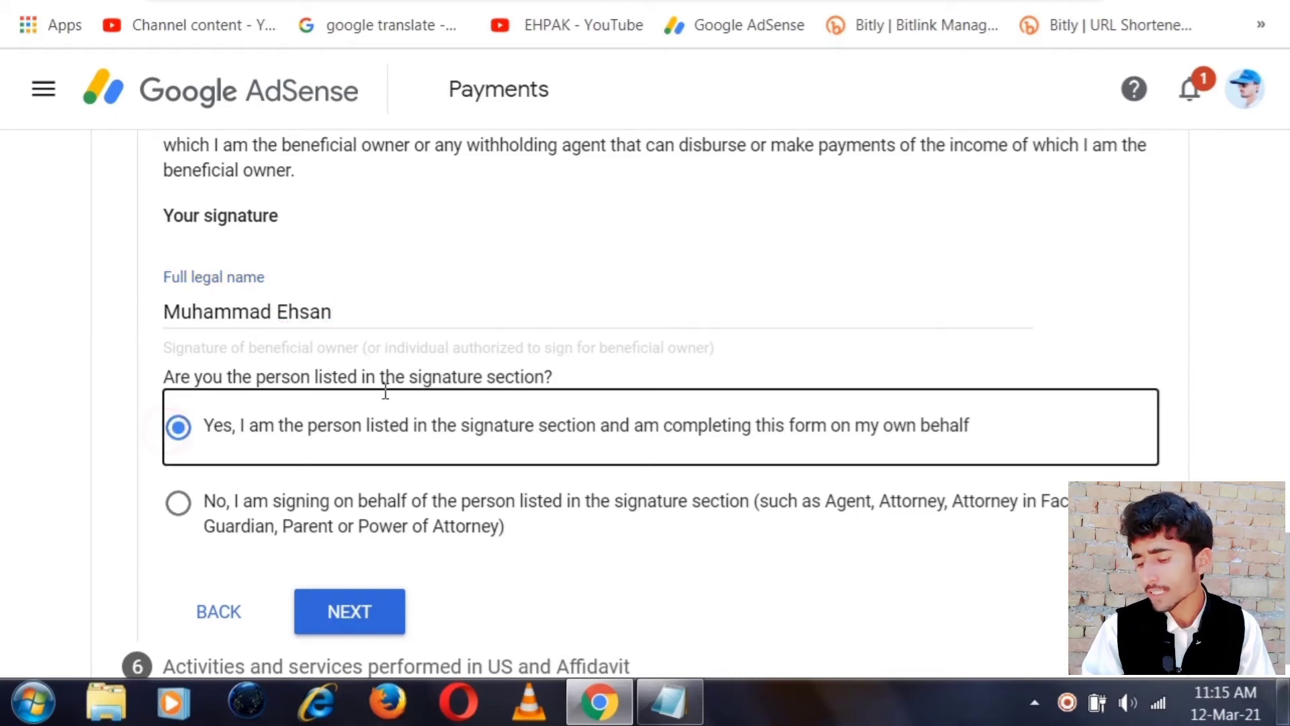
left_click(361, 614)
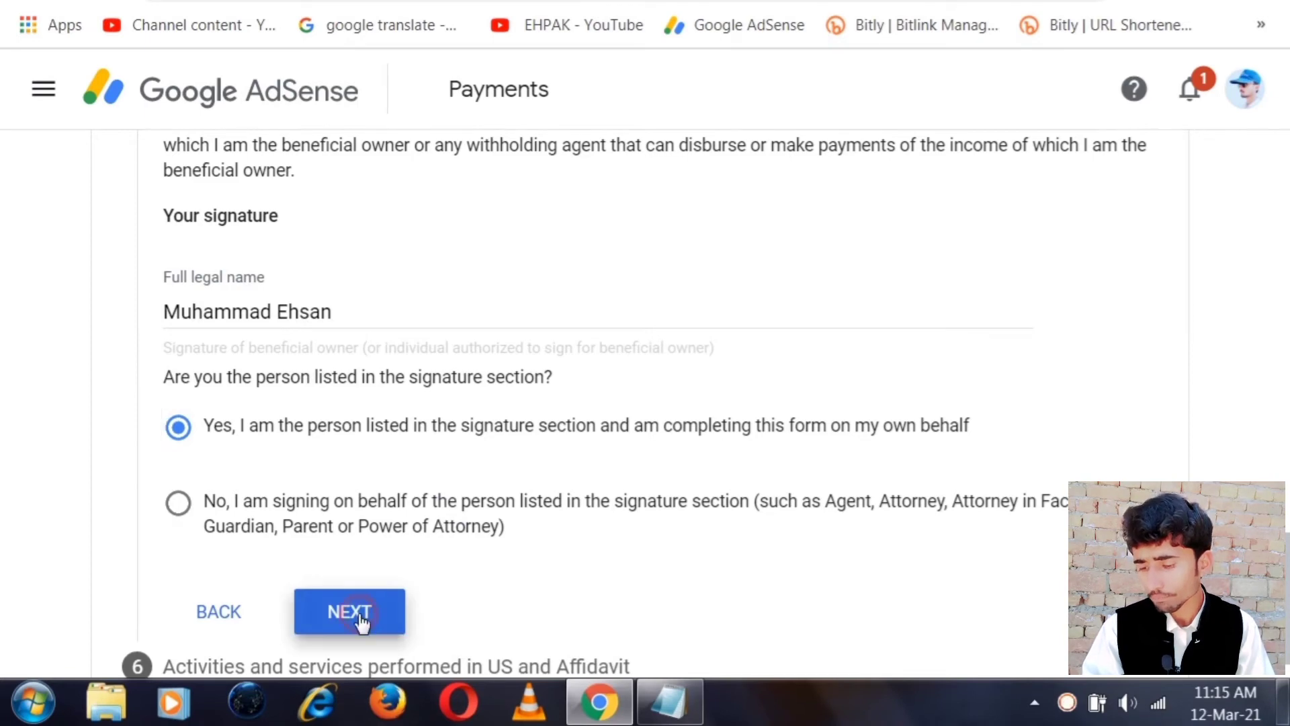
scroll(678, 509, "up", 2)
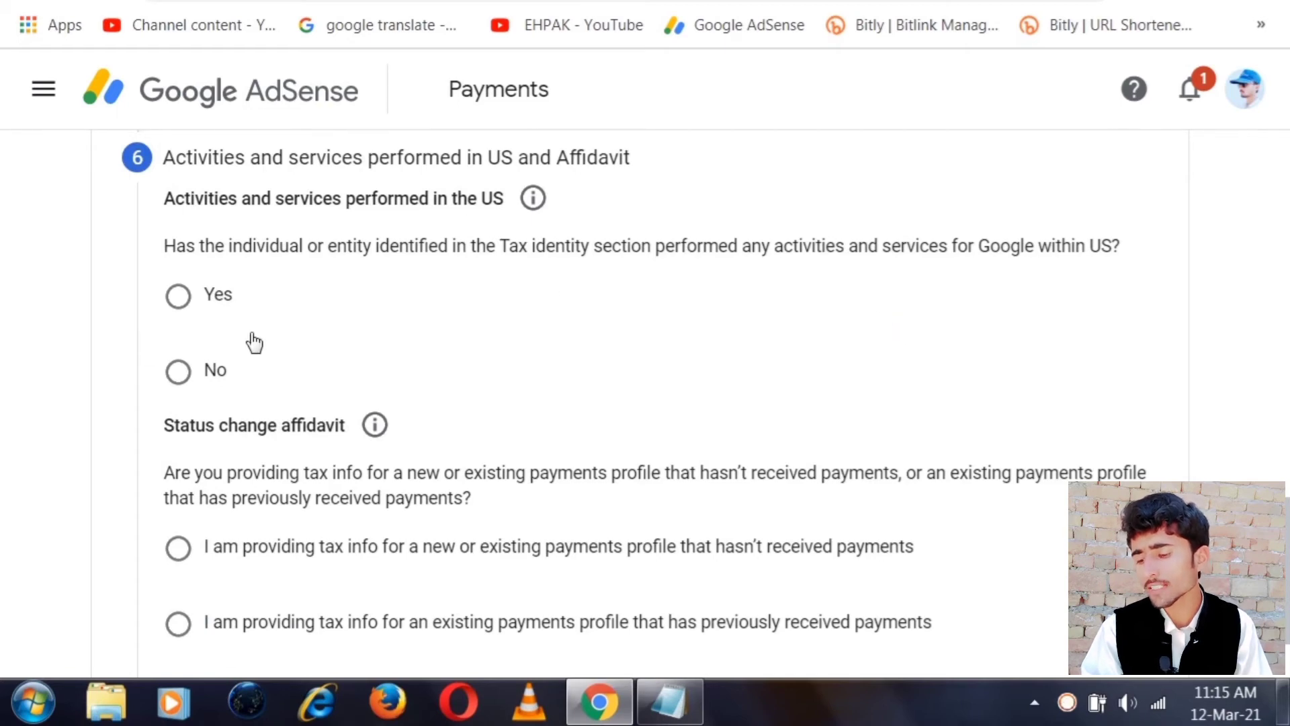
Answer No to US services, certify all services were outside the US, and choose the no-payments-yet profile affidavit
left_click(177, 374)
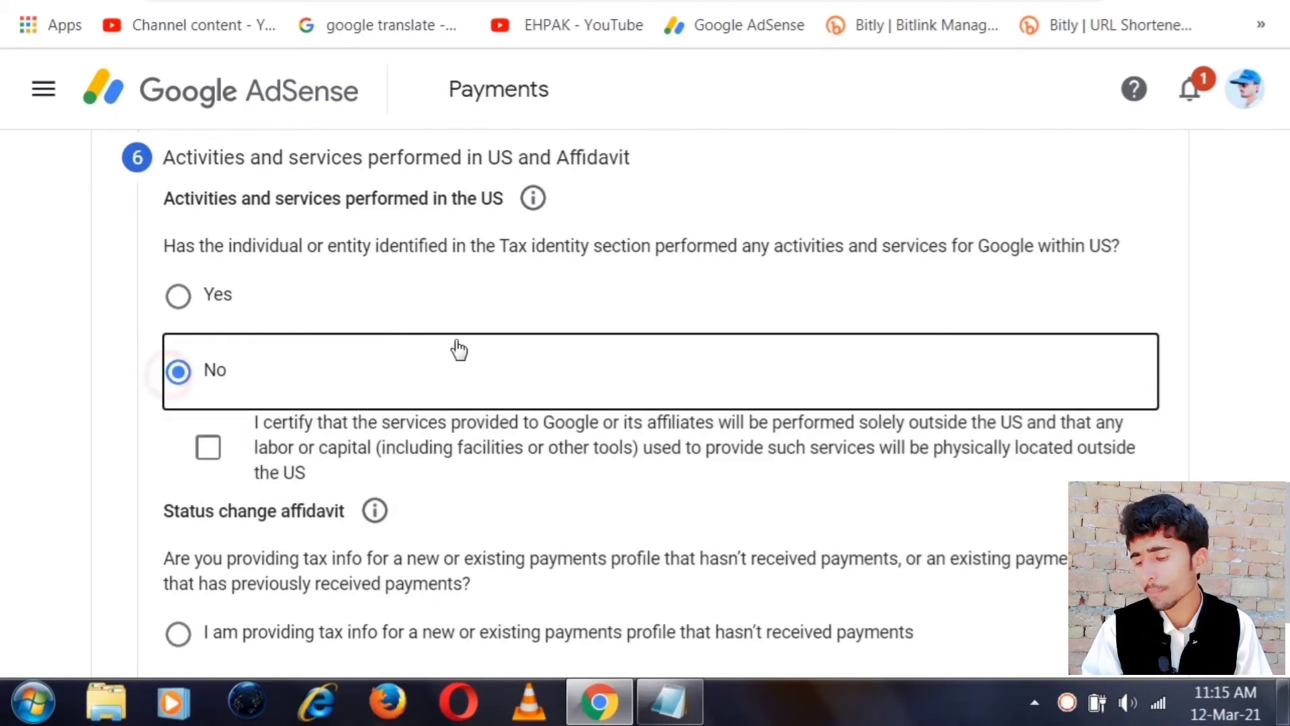
left_click(207, 452)
scroll(442, 416, "down", 3)
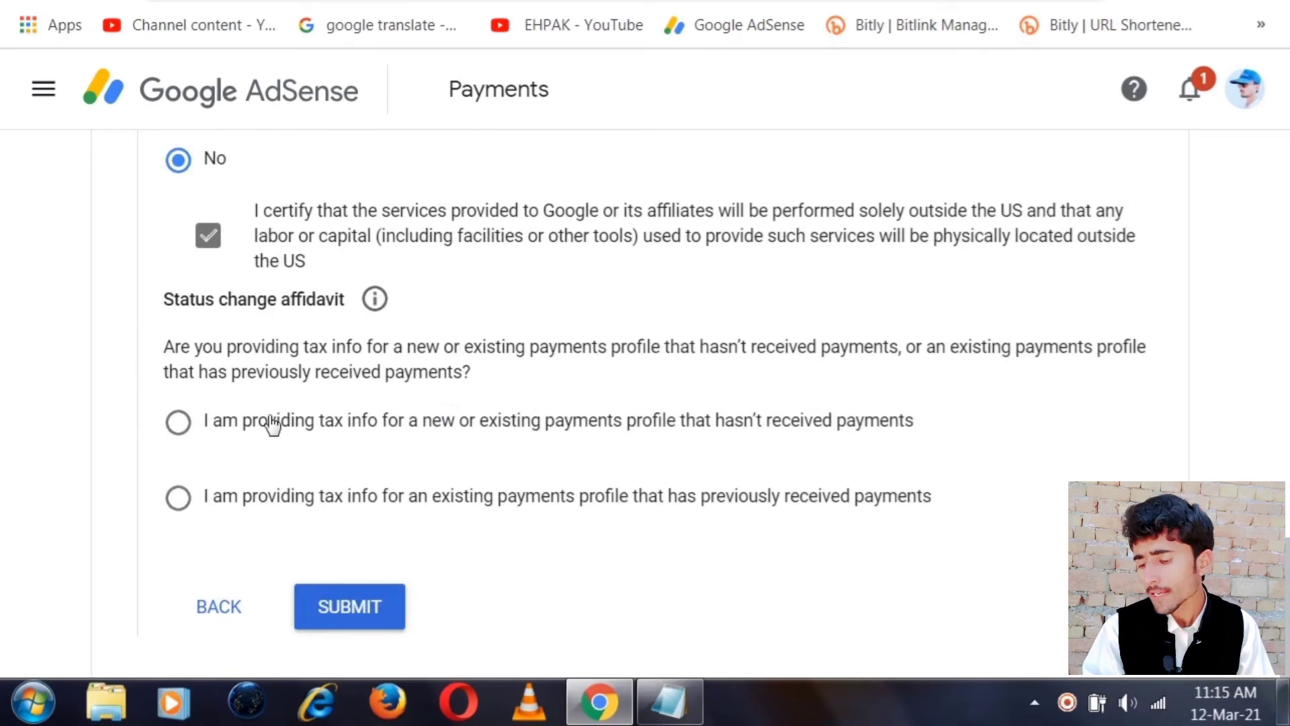
left_click(202, 422)
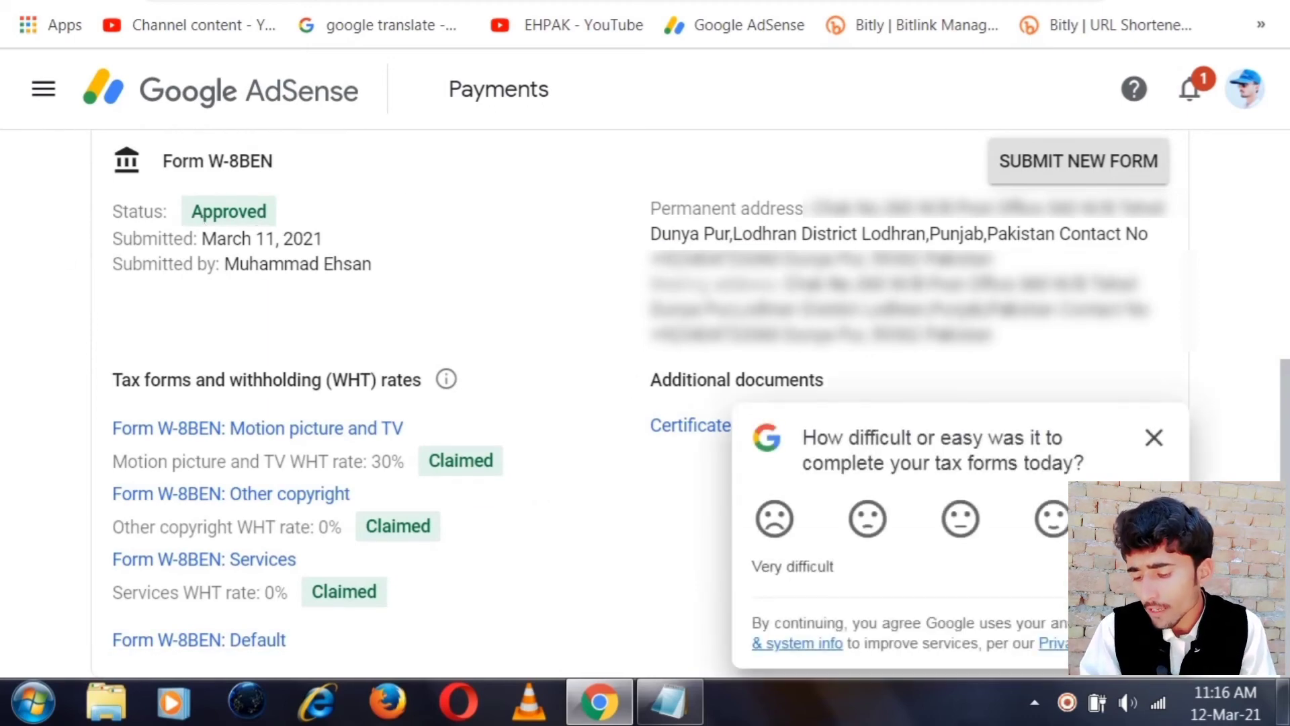
Give a rating in the tax-forms feedback survey to dismiss it, then switch to the Gmail inbox
left_click(774, 519)
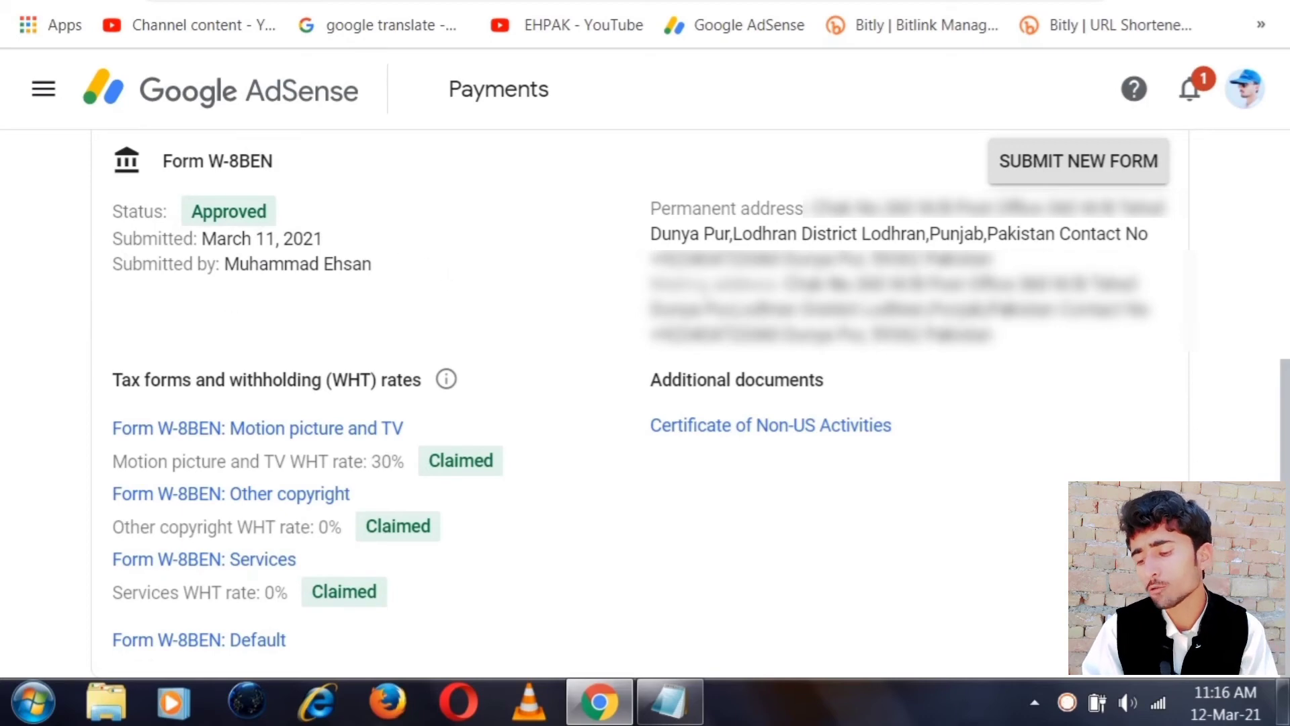
key("ctrl+Tab")
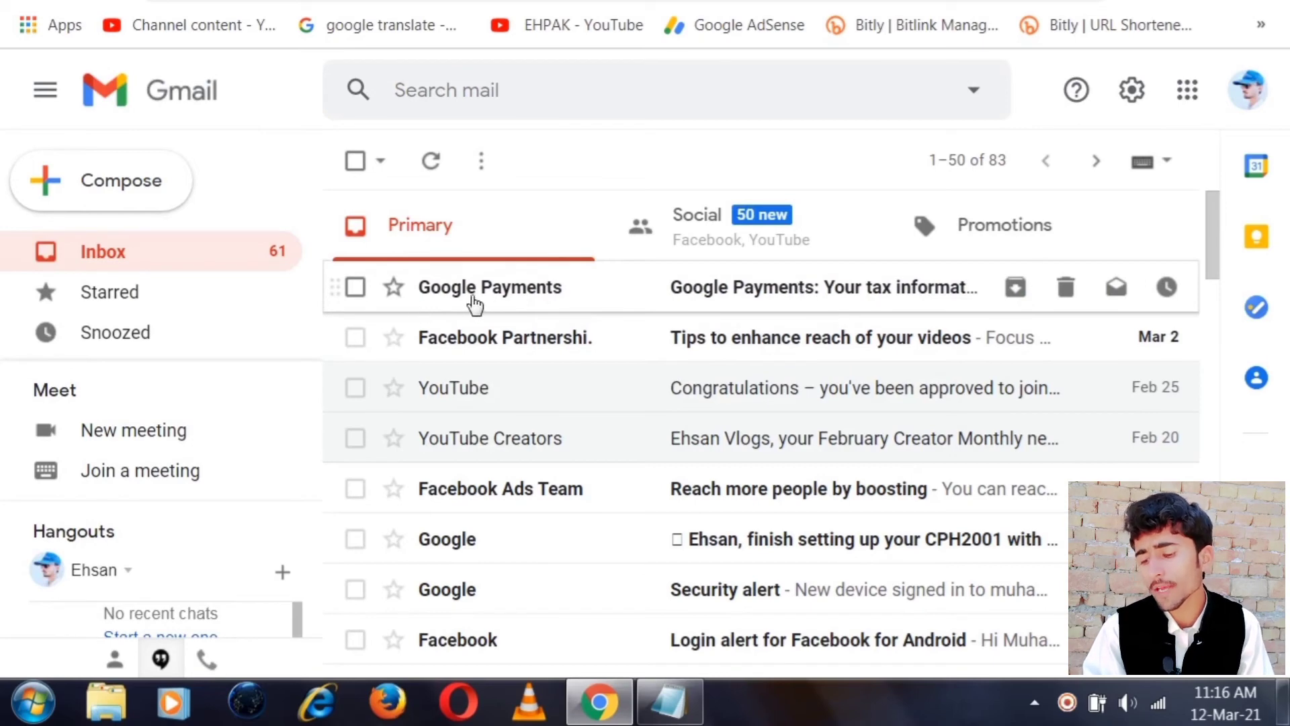
Open the Google Payments email confirming the tax information was approved and read through it
left_click(572, 294)
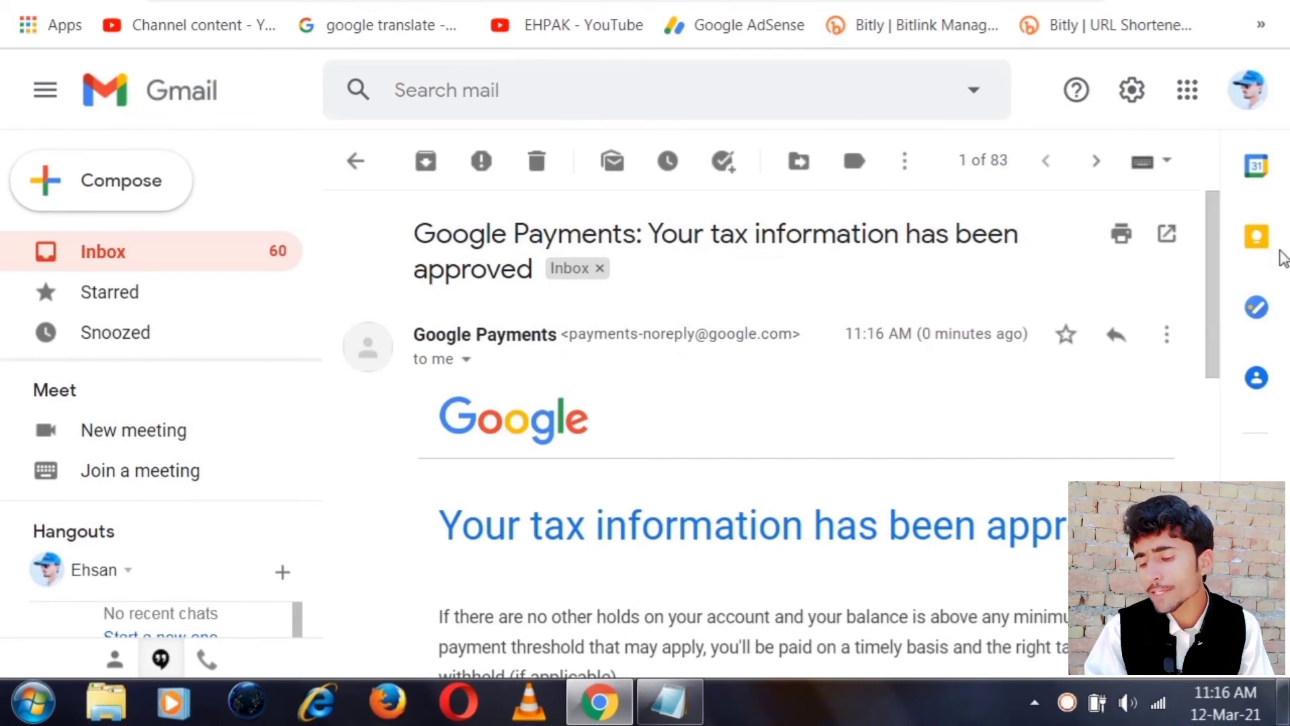
left_click(1210, 263)
scroll(1211, 265, "down", 2)
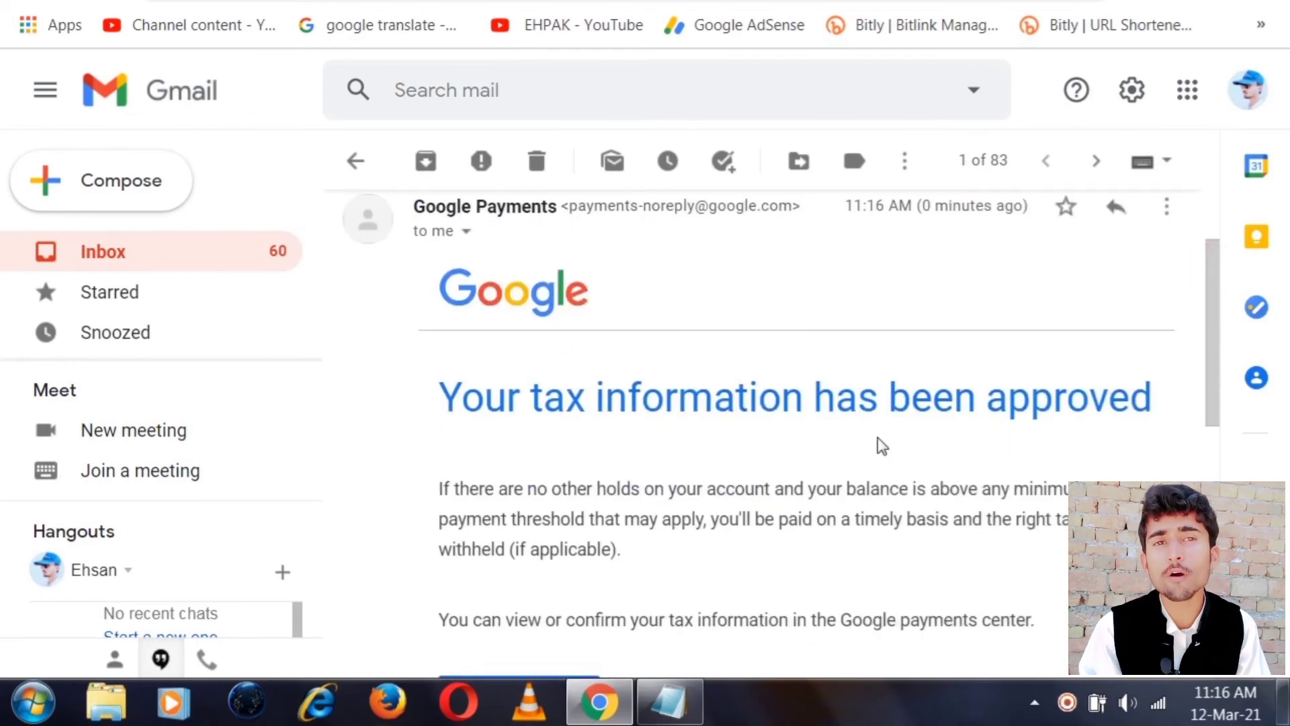
left_click(1214, 373)
left_click_drag(1215, 373, 1202, 275)
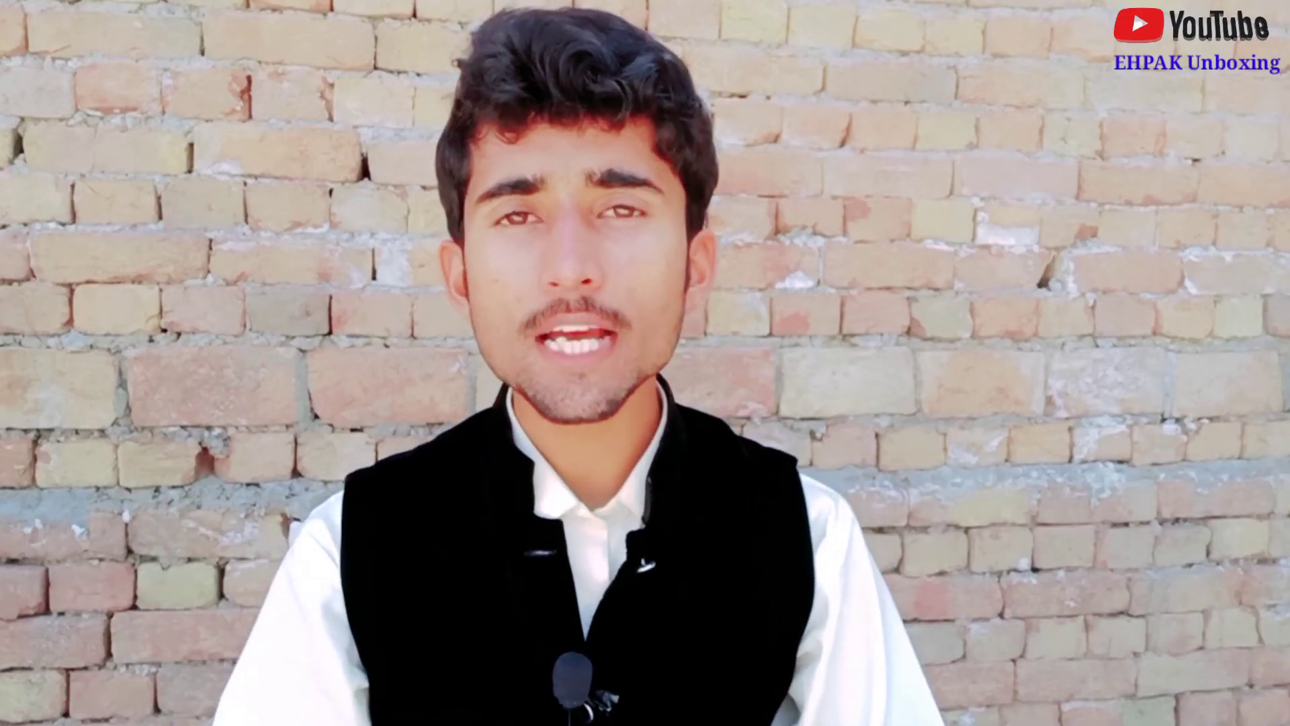